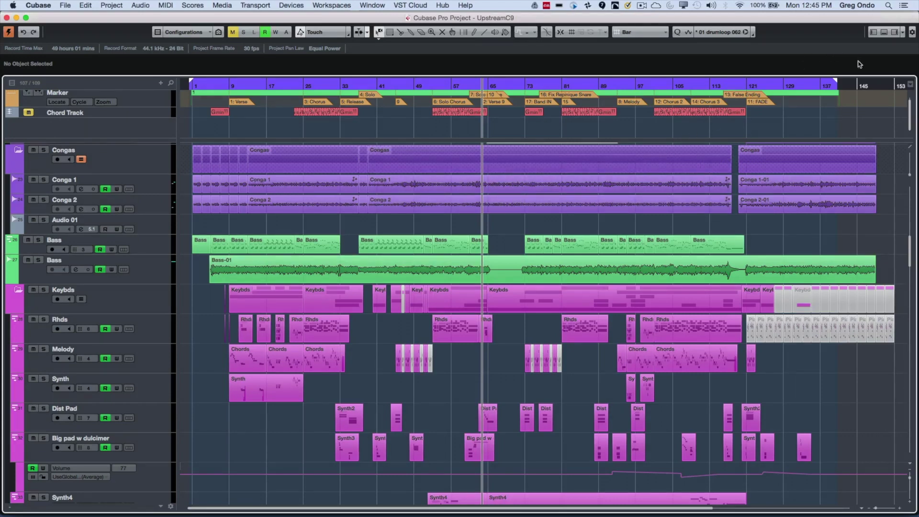
Show and hide the left, lower and right zones of the project window one after another
{"action": "left_click", "coordinate": [873, 35]}
{"action": "left_click", "coordinate": [874, 37]}
{"action": "left_click", "coordinate": [883, 33]}
{"action": "left_click", "coordinate": [884, 34]}
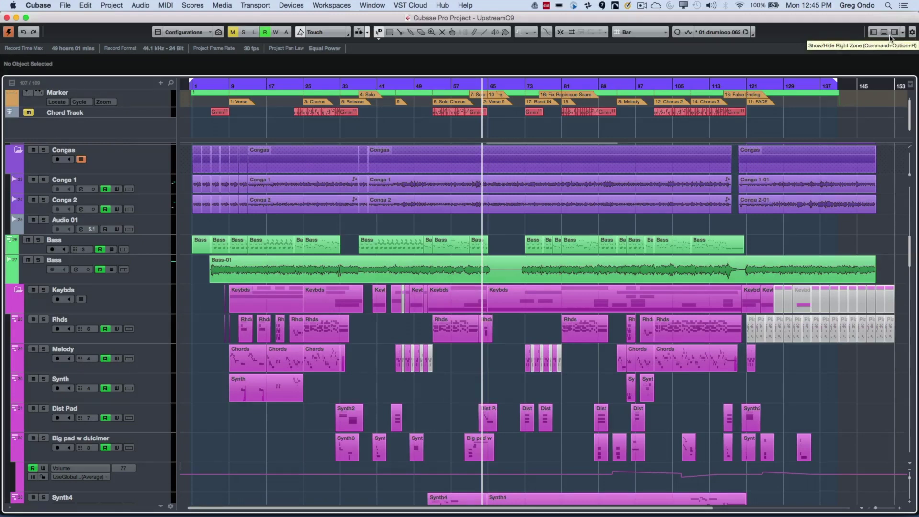
{"action": "left_click", "coordinate": [892, 35]}
{"action": "left_click", "coordinate": [893, 35]}
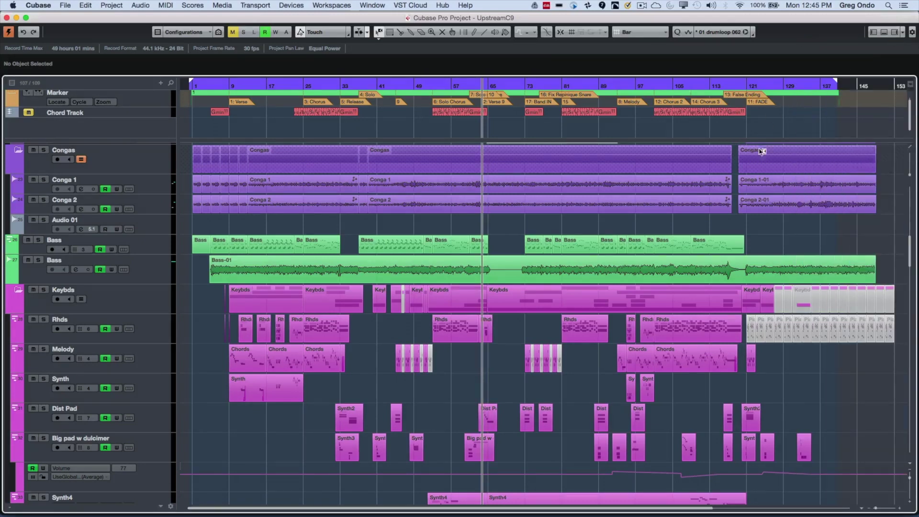
Examine the window layout options for the project window's zones and info lines, leaving them unchanged
{"action": "left_click", "coordinate": [903, 36]}
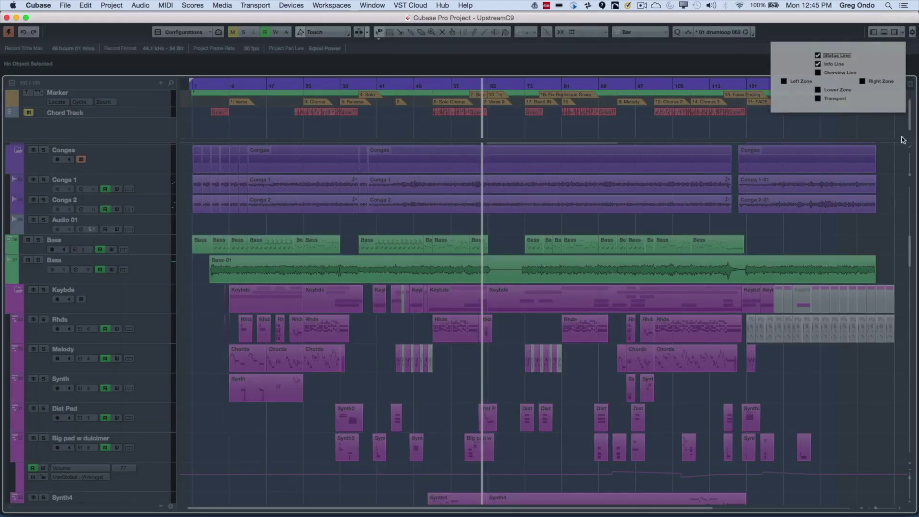
{"action": "left_click", "coordinate": [855, 128]}
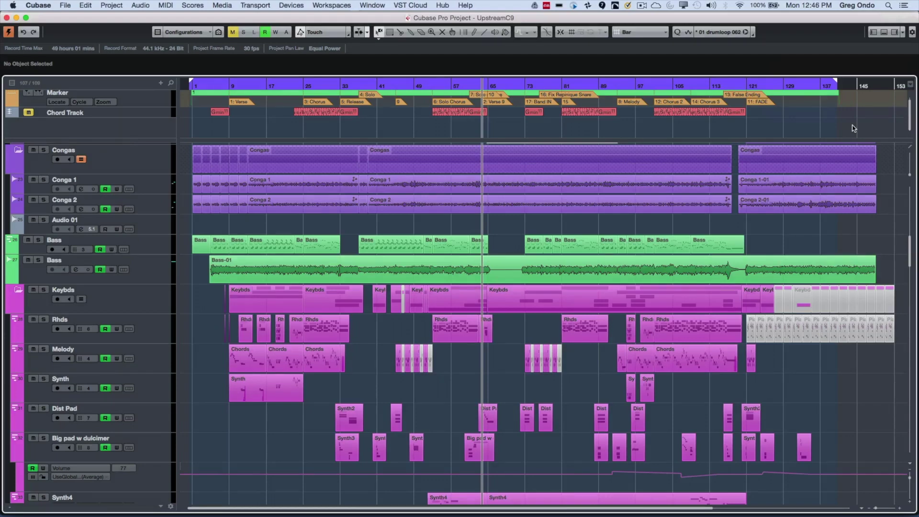
Show the left zone of the project window with the Inspector
{"action": "key", "text": "alt+super+l"}
{"action": "key", "text": "alt+super+l"}
{"action": "key", "text": "alt+super+l"}
{"action": "key", "text": "alt+super+l"}
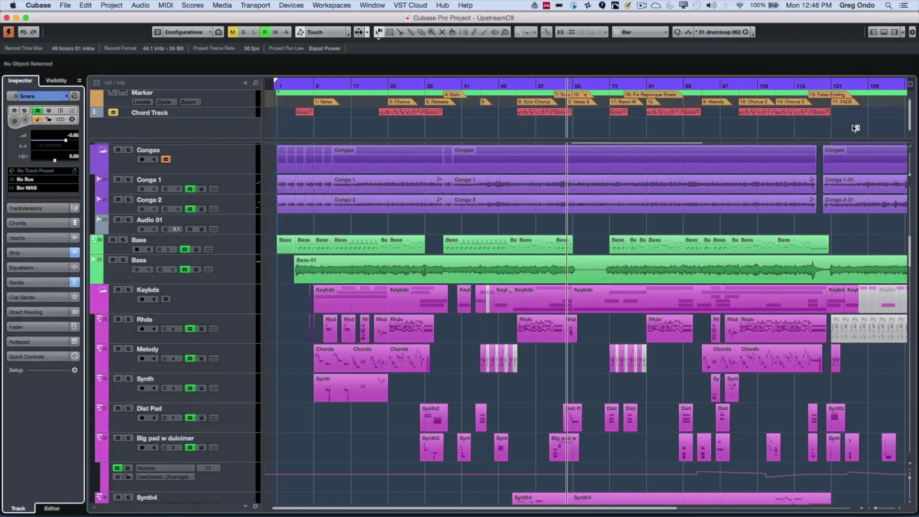
{"action": "key", "text": "alt+i"}
{"action": "key", "text": "alt+i"}
{"action": "key", "text": "alt+i"}
Show the right zone with the VST Instruments rack
{"action": "key", "text": "super+alt+r"}
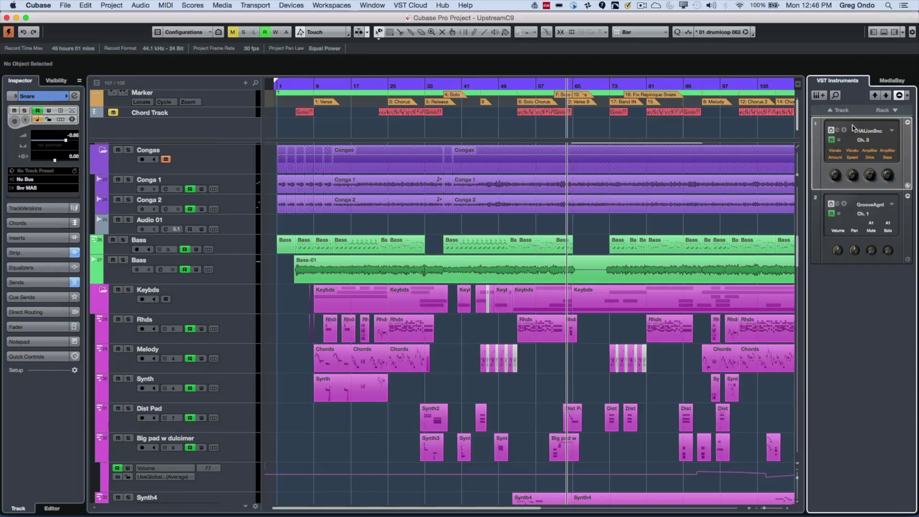
{"action": "key", "text": "super+alt+r"}
{"action": "key", "text": "super+alt+r"}
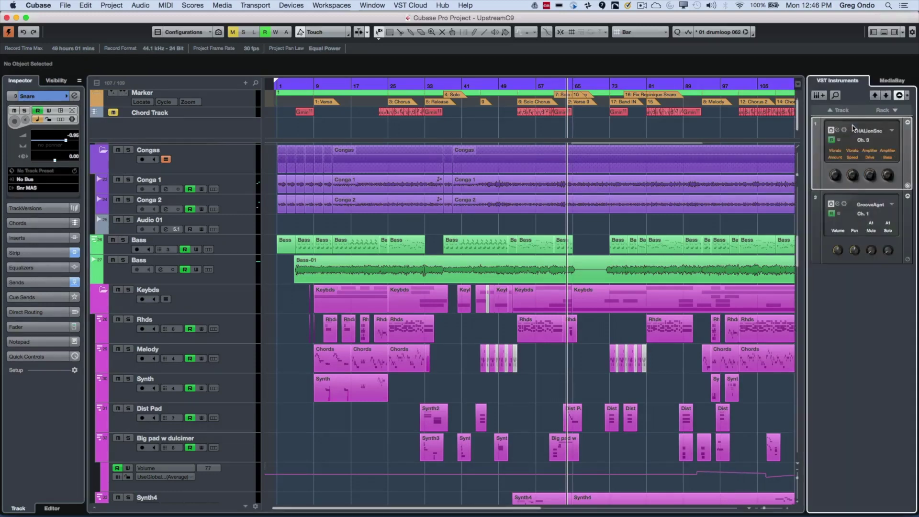
Open the lower zone on the MixConsole and show the transport bar beneath it
{"action": "key", "text": "super+alt+e"}
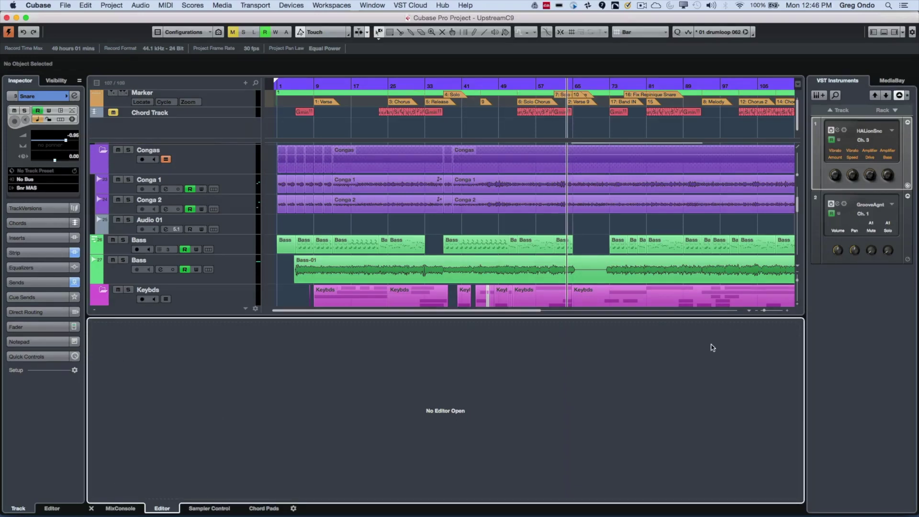
{"action": "left_click", "coordinate": [120, 509]}
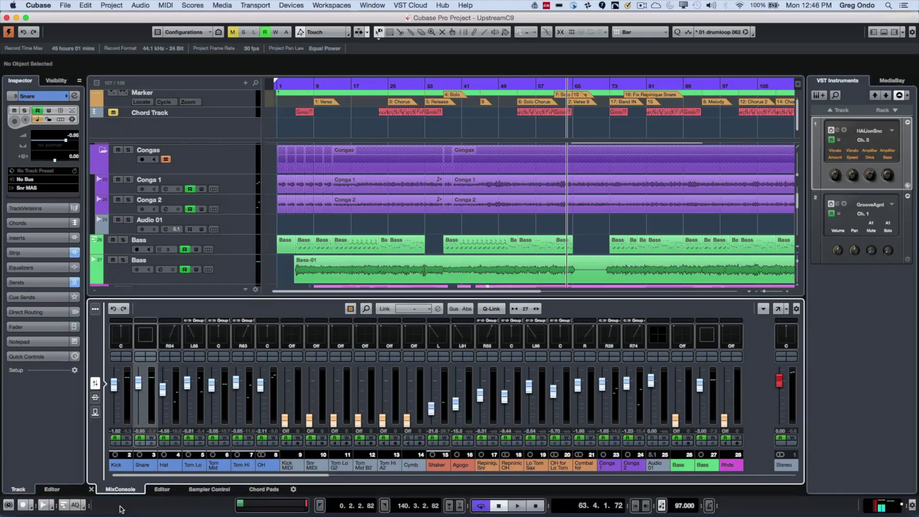
{"action": "key", "text": "F2"}
{"action": "key", "text": "F2"}
{"action": "key", "text": "F2"}
Hide and show the left zone, and do the same with the lower zone
{"action": "key", "text": "alt+super+l"}
{"action": "key", "text": "alt+super+l"}
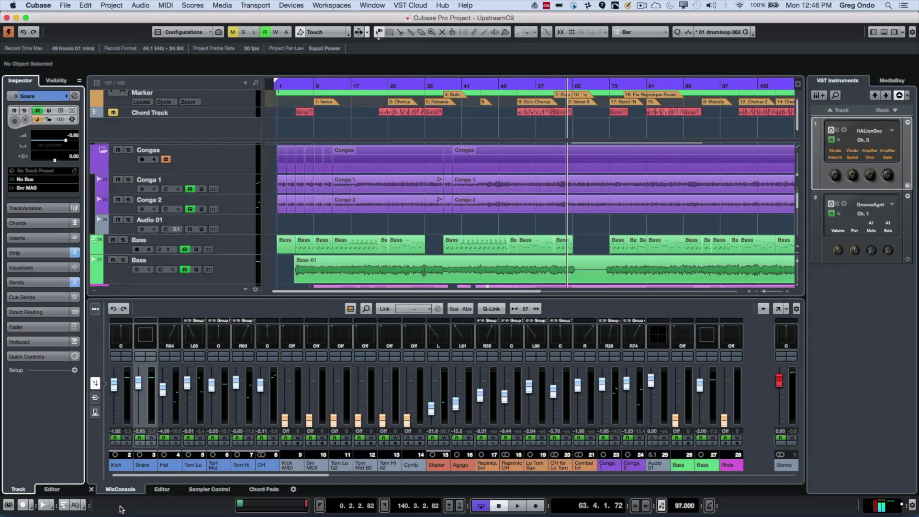
{"action": "key", "text": "super+alt+e"}
{"action": "key", "text": "super+alt+e"}
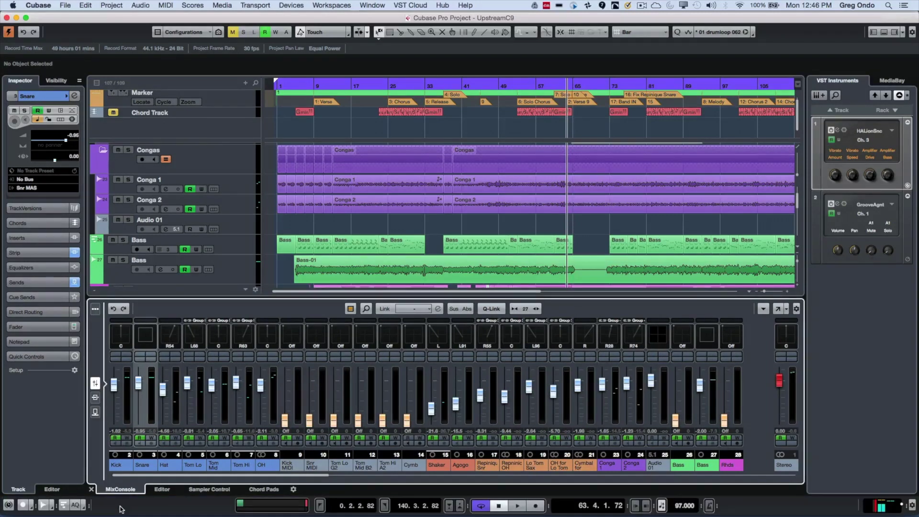
Cycle the keyboard focus forward through the zones of the project window
{"action": "key", "text": "Tab"}
{"action": "key", "text": "Tab"}
{"action": "key", "text": "Tab"}
{"action": "key", "text": "Tab"}
{"action": "key", "text": "Tab"}
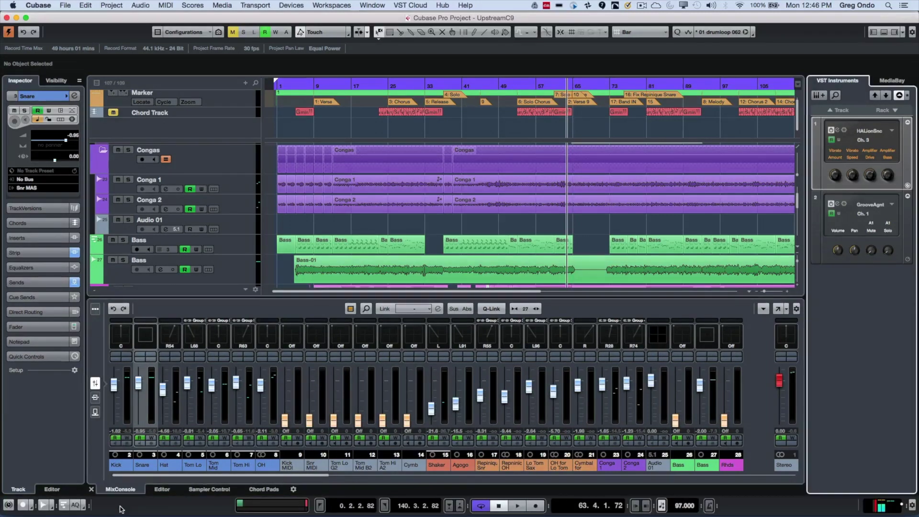
{"action": "key", "text": "Tab"}
{"action": "key", "text": "Tab"}
{"action": "key", "text": "Tab"}
{"action": "key", "text": "Tab"}
{"action": "key", "text": "Tab"}
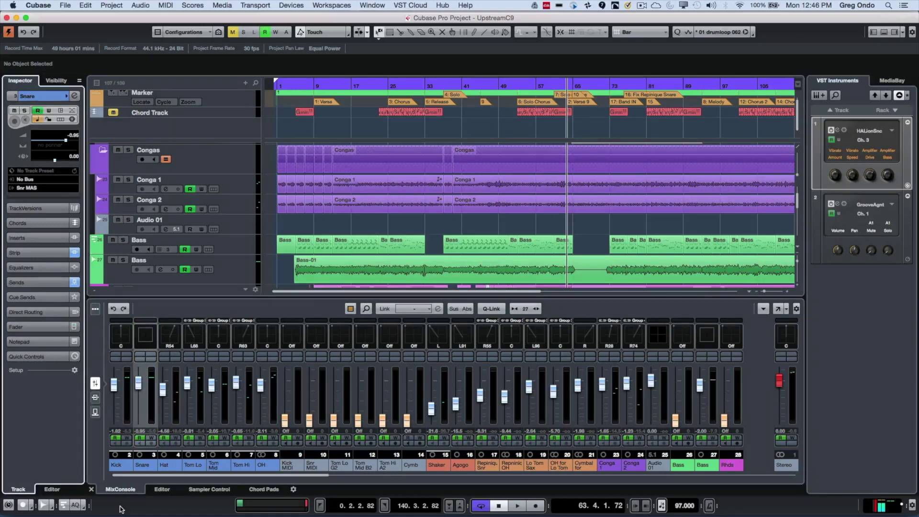
Cycle the keyboard focus backward through the zones until the track arrangement area is active
{"action": "key", "text": "ctrl+Tab"}
{"action": "key", "text": "ctrl+Tab"}
{"action": "key", "text": "ctrl+Tab"}
{"action": "key", "text": "ctrl+Tab"}
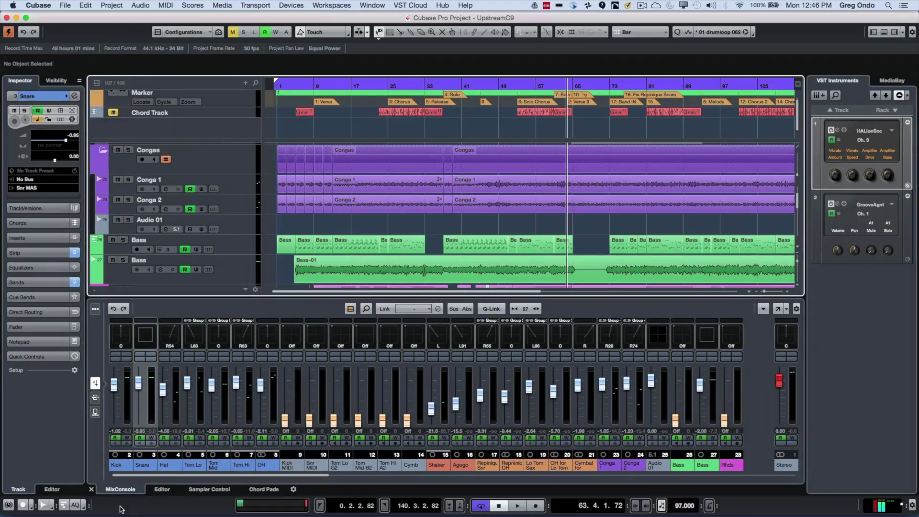
{"action": "key", "text": "ctrl+Tab"}
{"action": "key", "text": "ctrl+Tab"}
{"action": "key", "text": "ctrl+Tab"}
{"action": "key", "text": "ctrl+Tab"}
{"action": "key", "text": "ctrl+Tab"}
Zoom the arrangement to show the full project, and zoom it horizontally in and back out around the cursor
{"action": "key", "text": "shift+f"}
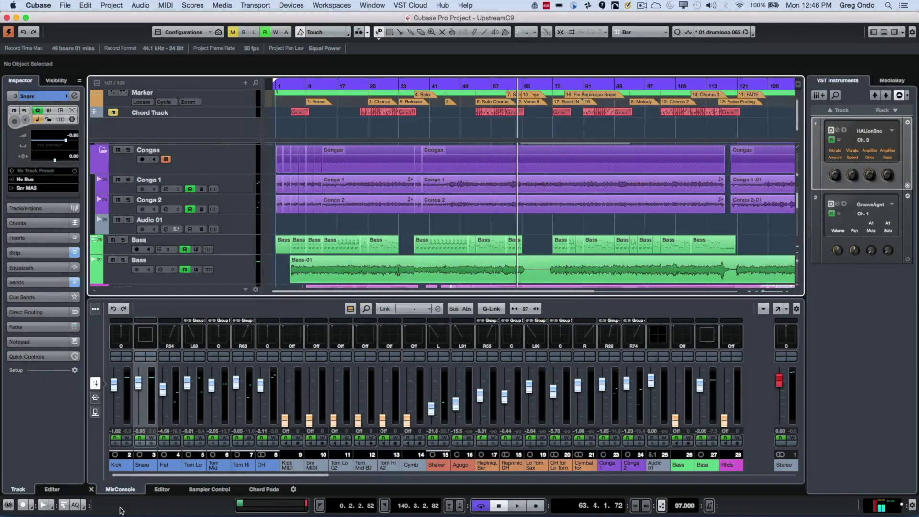
{"action": "key", "text": "h"}
{"action": "key", "text": "h"}
{"action": "key", "text": "h"}
{"action": "key", "text": "h"}
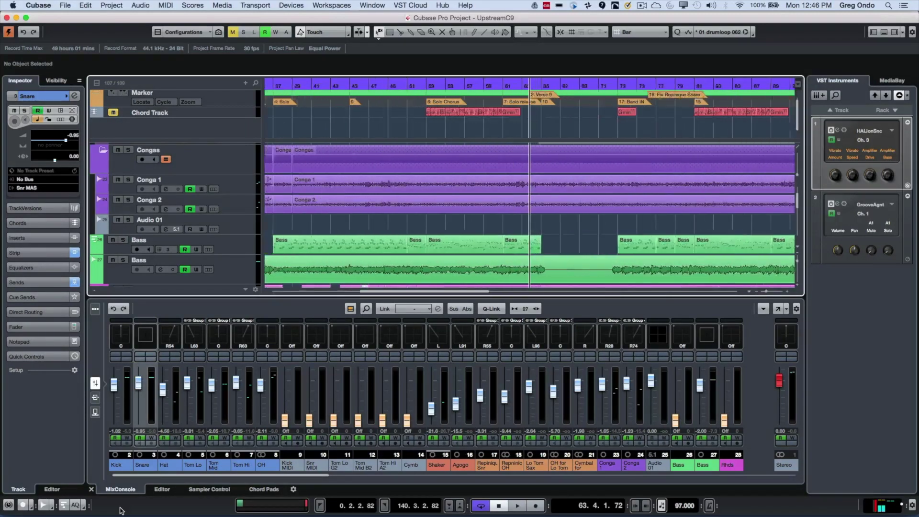
{"action": "key", "text": "g"}
{"action": "key", "text": "g"}
{"action": "key", "text": "g"}
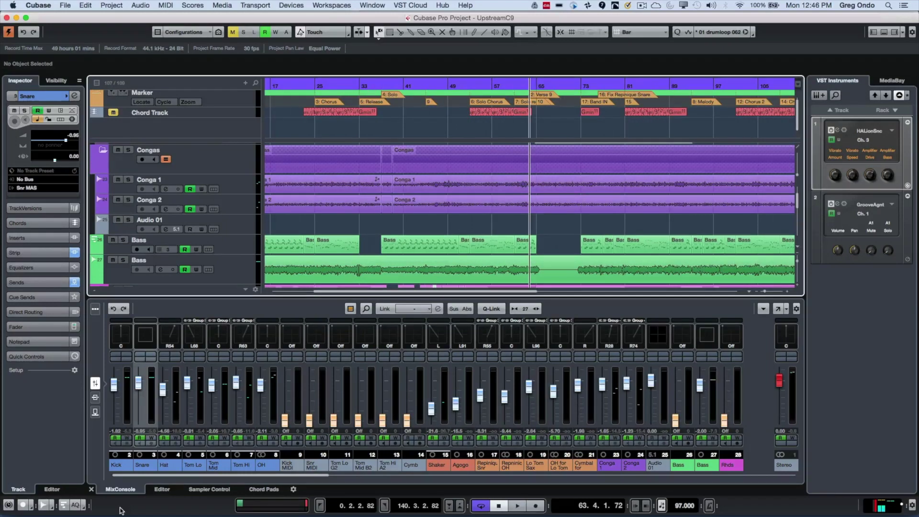
Move the focus to the MixConsole and widen and narrow its channel strips with horizontal zoom
{"action": "key", "text": "Tab"}
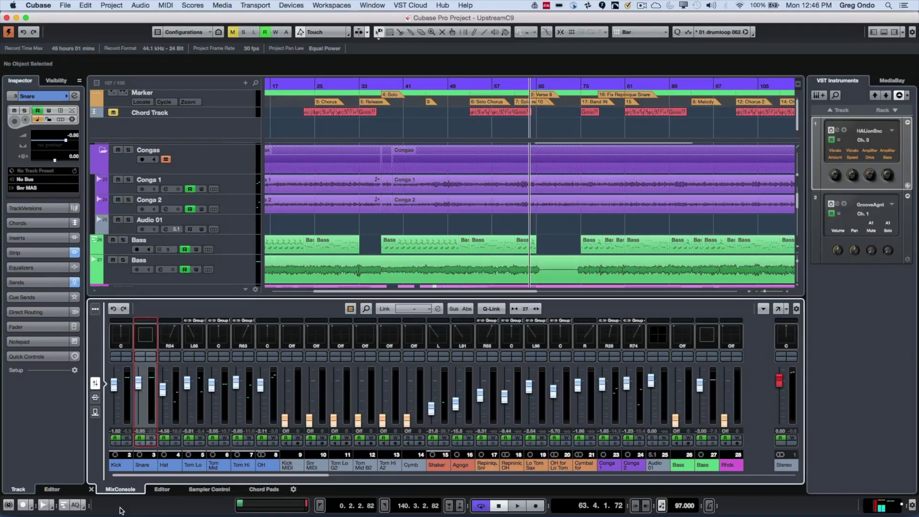
{"action": "key", "text": "h"}
{"action": "key", "text": "h"}
{"action": "key", "text": "h"}
{"action": "key", "text": "h"}
{"action": "key", "text": "h"}
{"action": "key", "text": "h"}
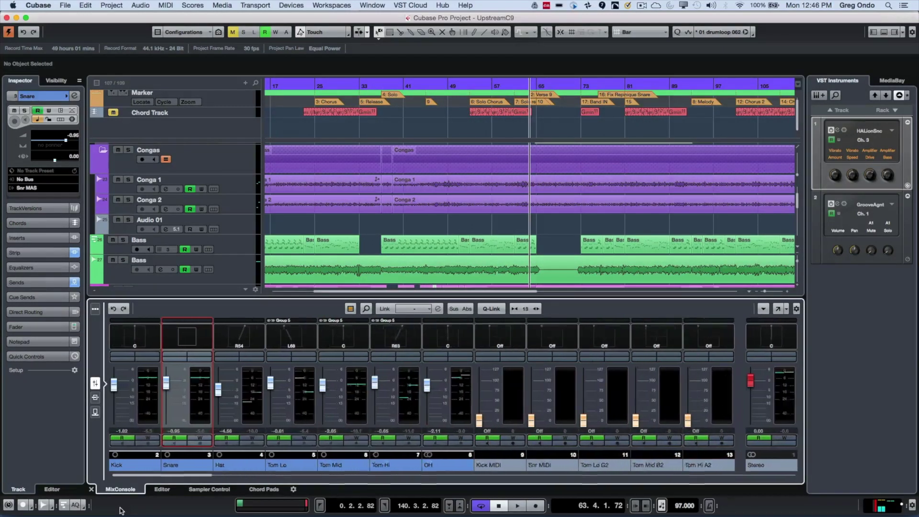
{"action": "key", "text": "g"}
{"action": "key", "text": "g"}
{"action": "key", "text": "g"}
{"action": "key", "text": "g"}
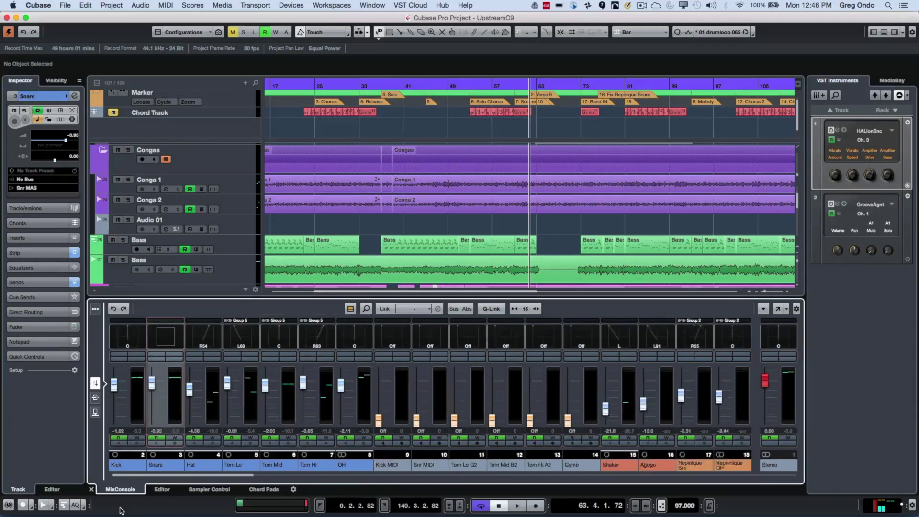
{"action": "key", "text": "h"}
{"action": "key", "text": "h"}
{"action": "key", "text": "h"}
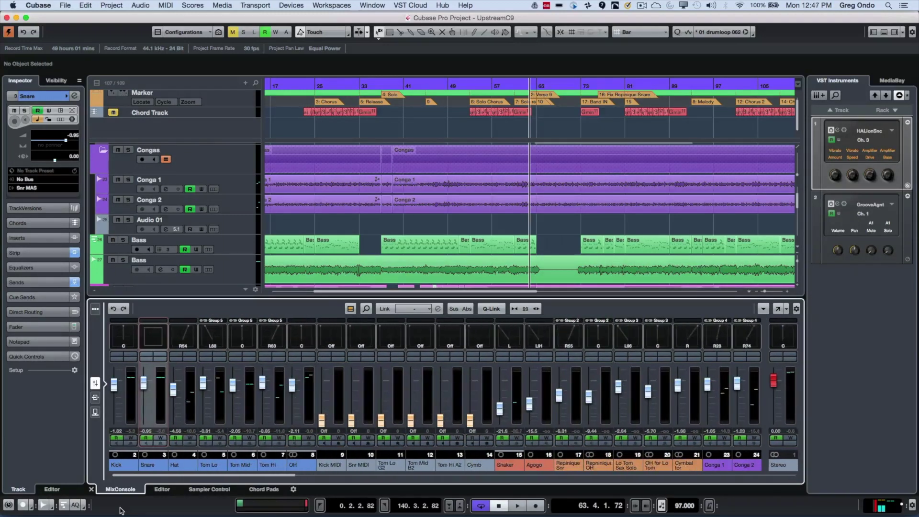
{"action": "key", "text": "g"}
{"action": "key", "text": "g"}
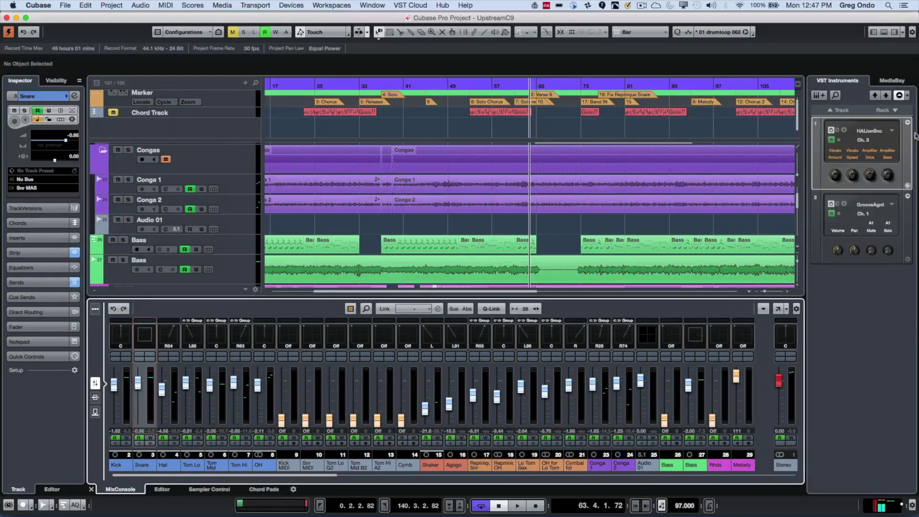
Show the MediaBay in the right zone and open the Bass-01 audio event in the lower zone's editor
{"action": "left_click", "coordinate": [892, 82]}
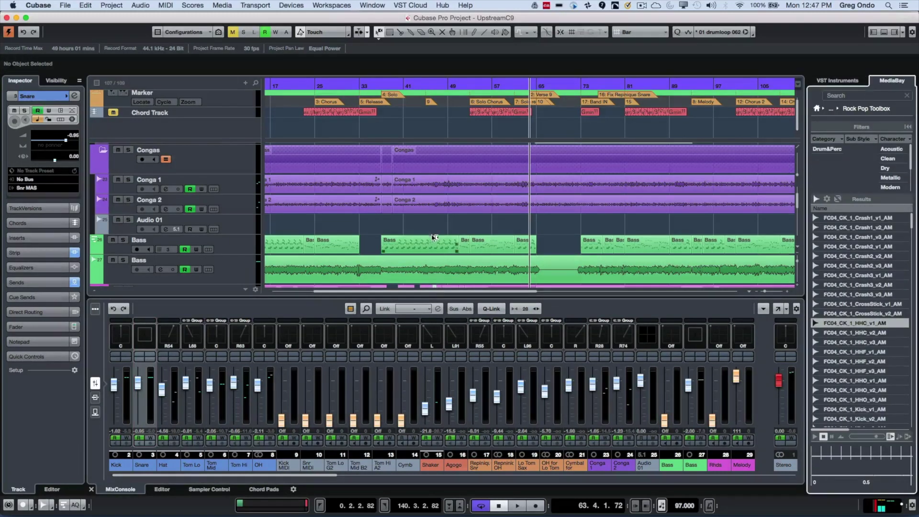
{"action": "left_click", "coordinate": [432, 276]}
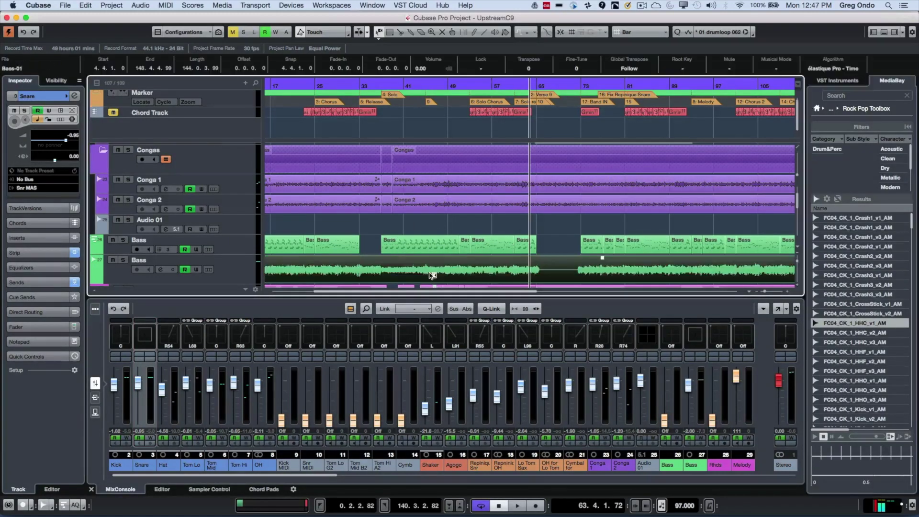
{"action": "key", "text": "Tab"}
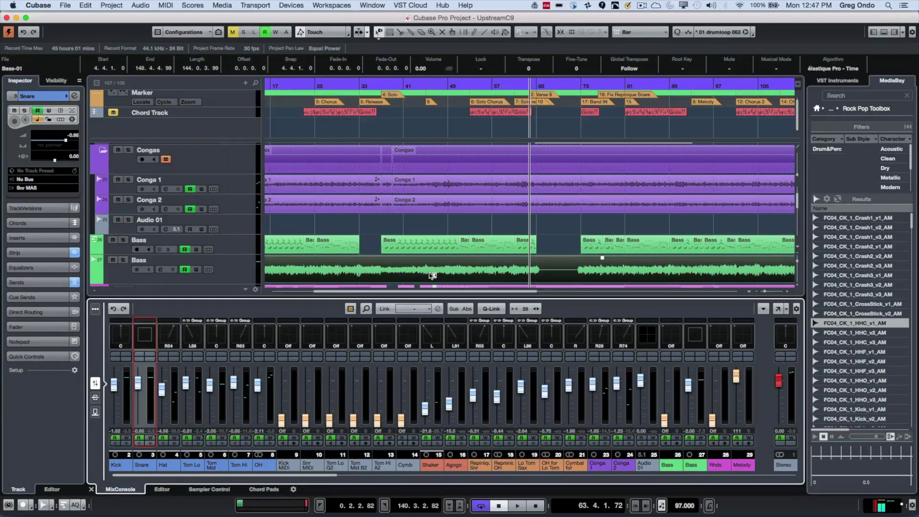
{"action": "key", "text": "super+alt+Right"}
{"action": "key", "text": "super+alt+Right"}
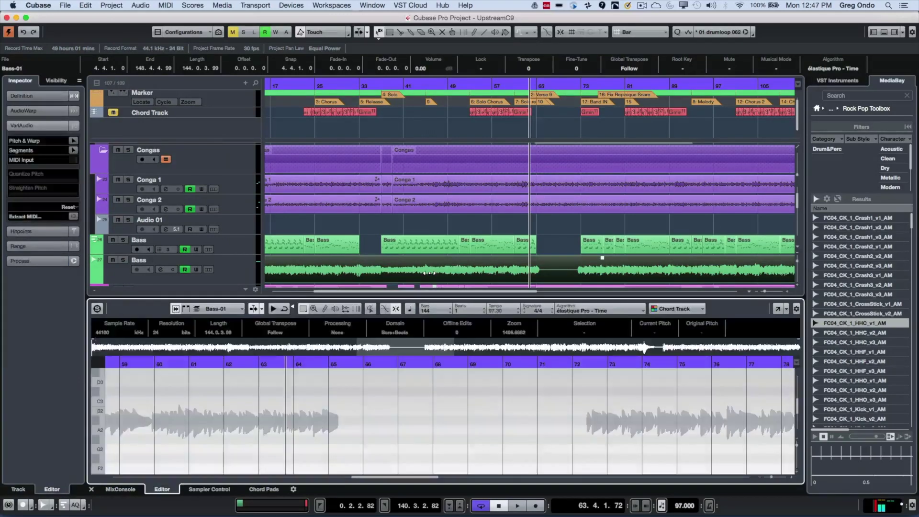
Switch the lower zone through Chord Pads and MixConsole and back to the sample editor
{"action": "key", "text": "alt+F6"}
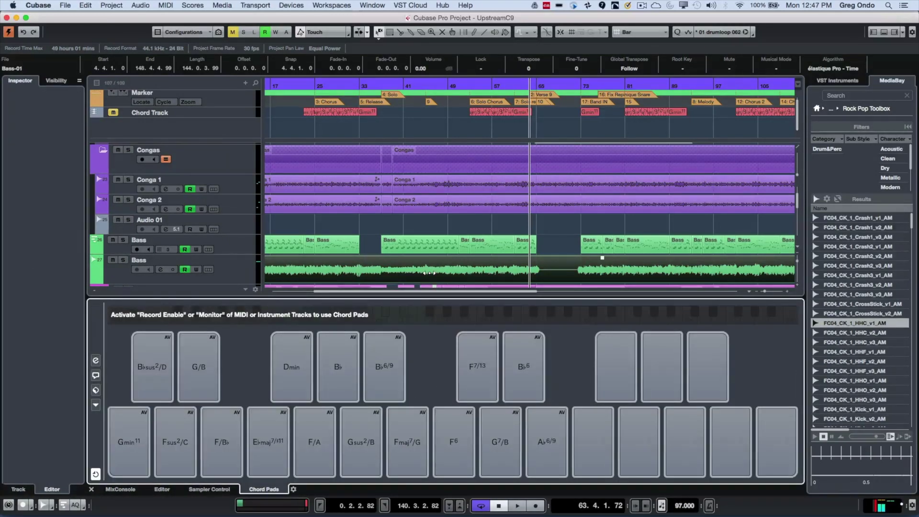
{"action": "key", "text": "alt+F4"}
{"action": "key", "text": "alt+F3"}
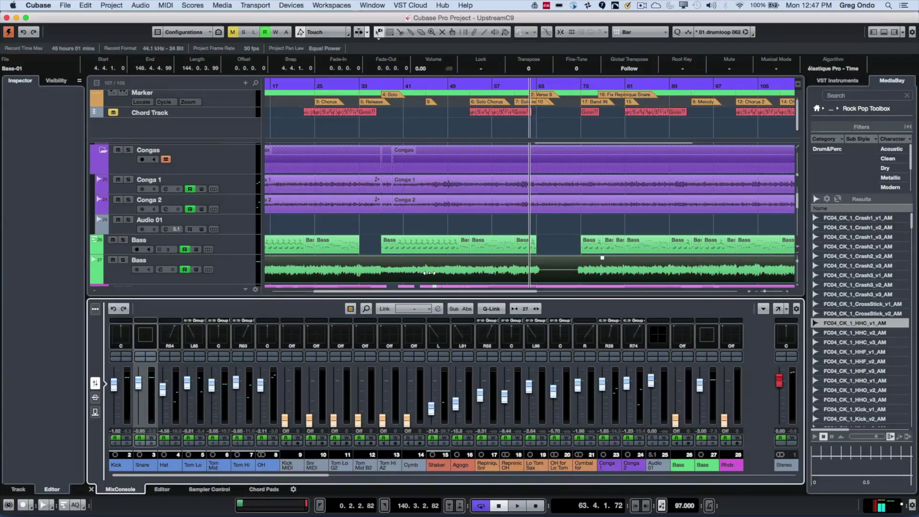
{"action": "key", "text": "alt+F4"}
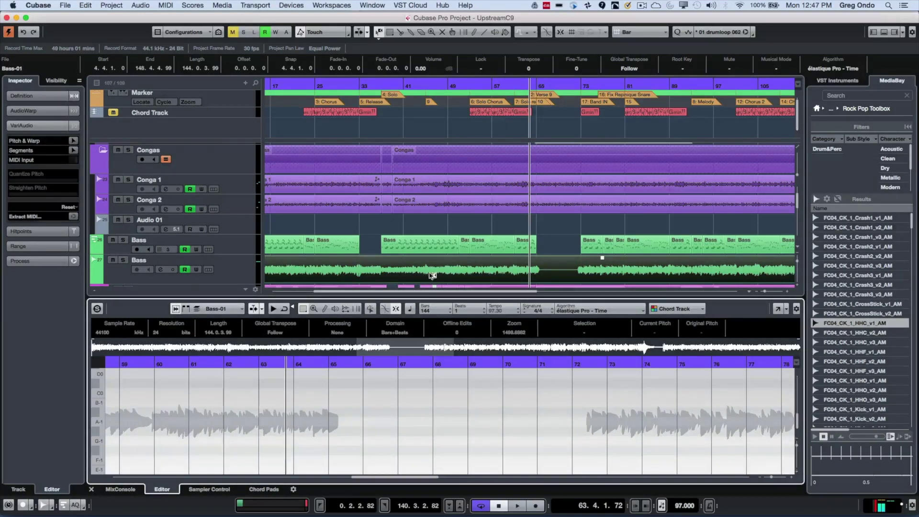
Select the Bass MIDI part starting at bar 37 and view it in the Drum Editor, Score Editor and Key Editor
{"action": "left_click", "coordinate": [455, 247]}
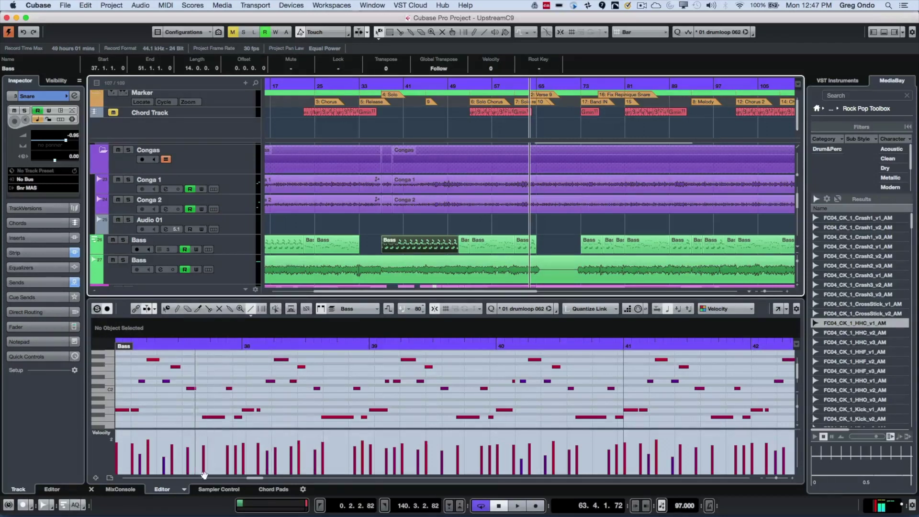
{"action": "left_click", "coordinate": [185, 490]}
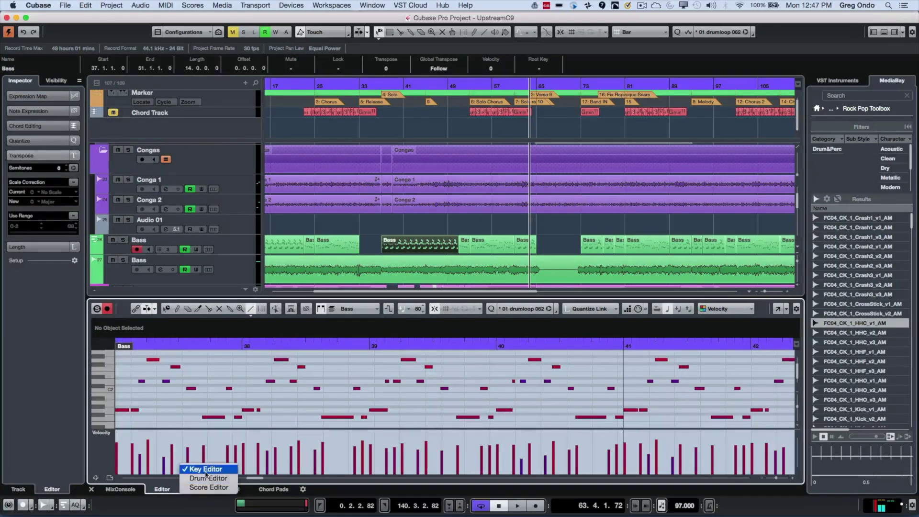
{"action": "left_click", "coordinate": [207, 479]}
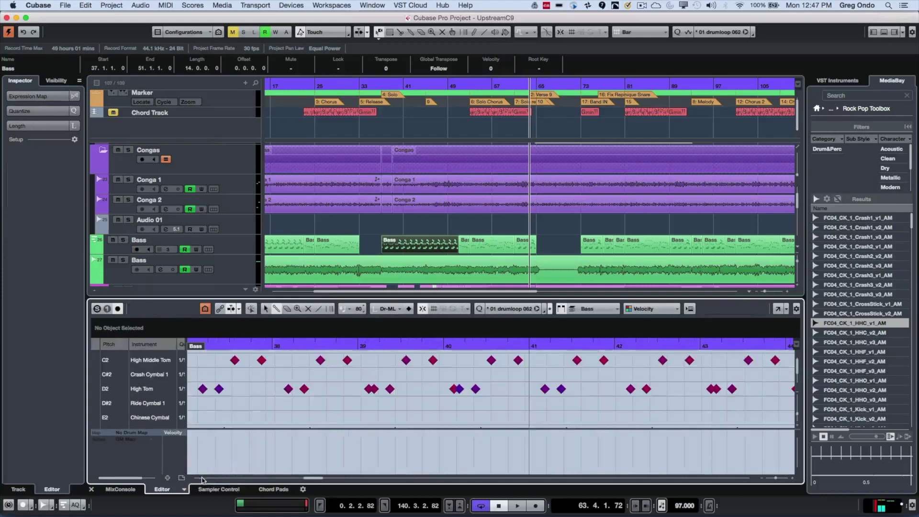
{"action": "left_click", "coordinate": [185, 489]}
{"action": "left_click", "coordinate": [202, 485]}
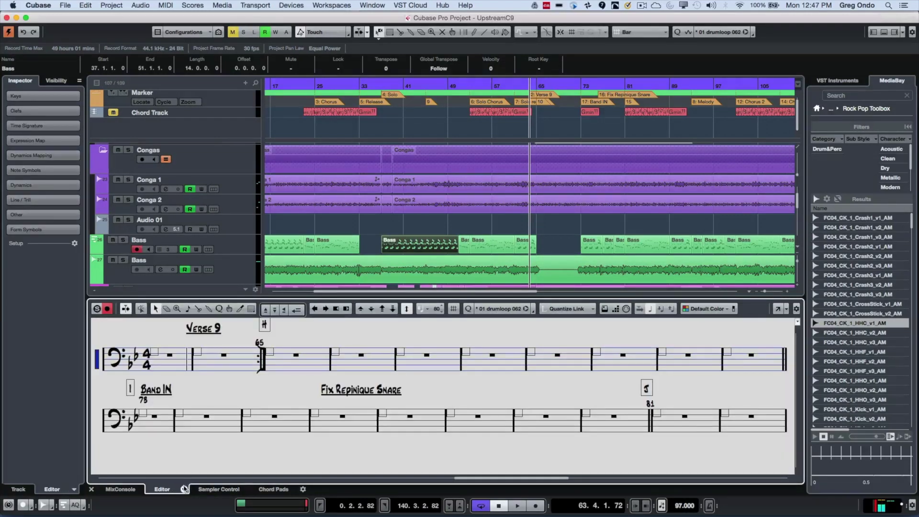
{"action": "left_click", "coordinate": [184, 489]}
{"action": "left_click", "coordinate": [202, 480]}
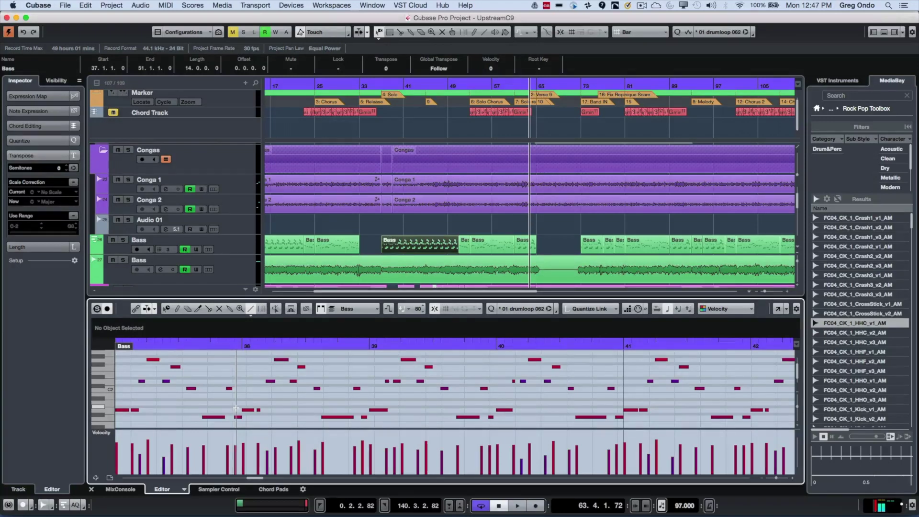
Switch the lower zone from the editor to Sampler Control
{"action": "key", "text": "alt+shift+Right"}
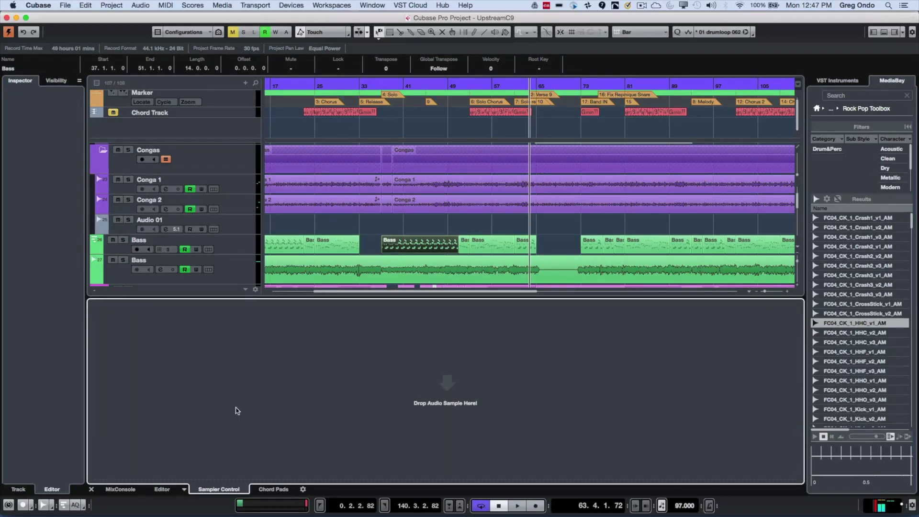
Switch the lower zone to Chord Pads and back through the other pages to the MixConsole
{"action": "key", "text": "alt+shift+Right"}
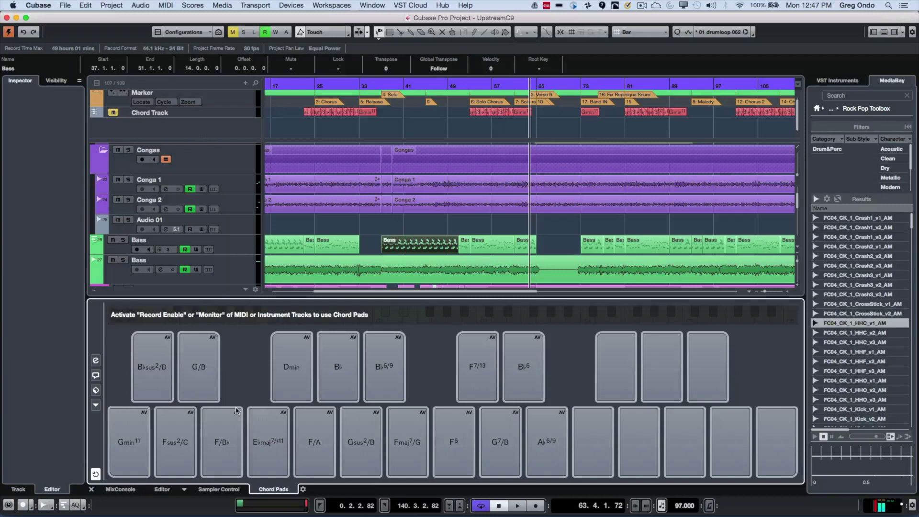
{"action": "key", "text": "alt+shift+Left"}
{"action": "key", "text": "alt+shift+Left"}
{"action": "key", "text": "alt+shift+Left"}
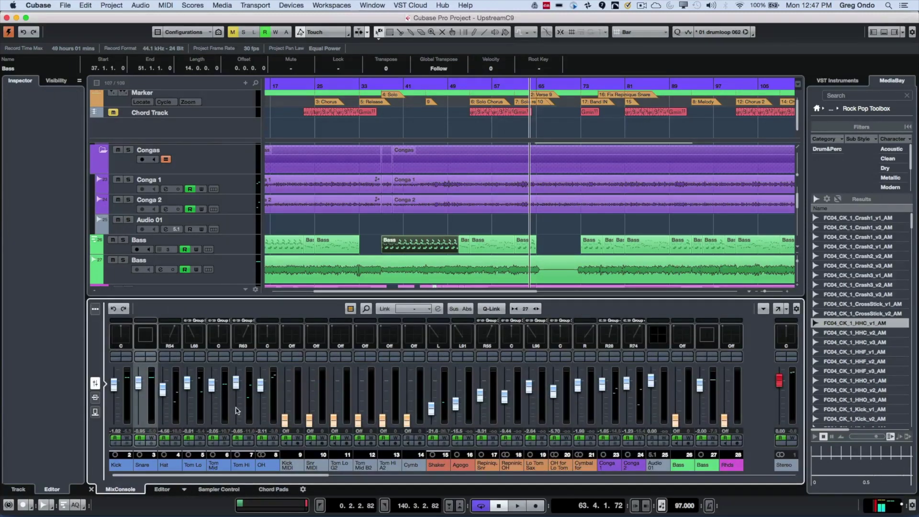
Hide and reshow the lower-zone MixConsole toolbar, and view its channel type filter options without changing them
{"action": "left_click", "coordinate": [94, 312]}
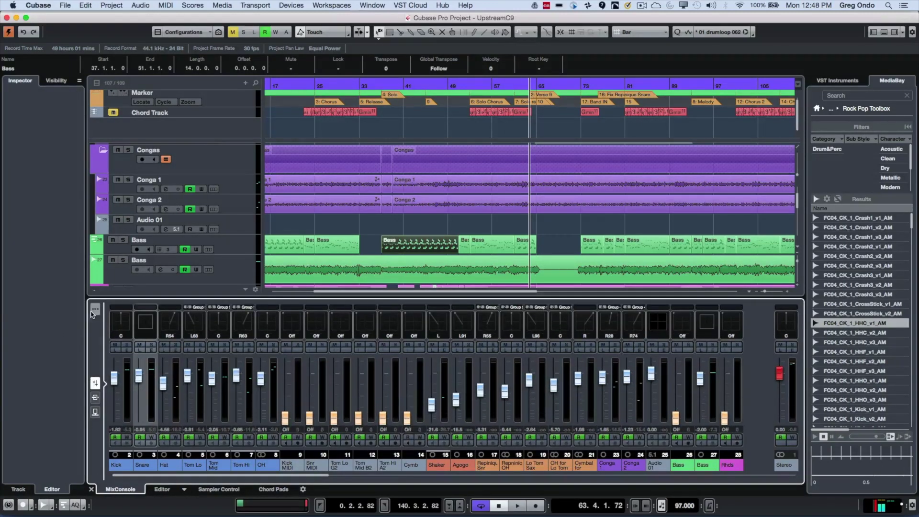
{"action": "left_click", "coordinate": [94, 311]}
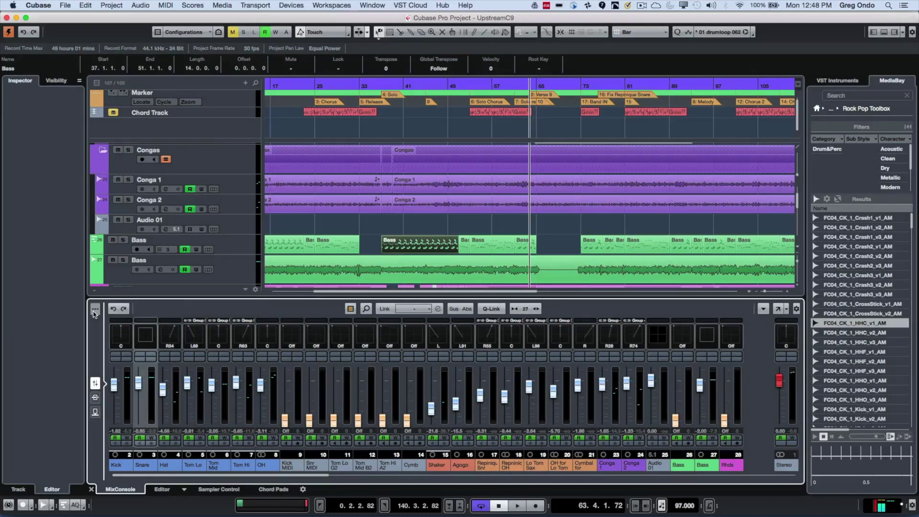
{"action": "left_click", "coordinate": [95, 312]}
{"action": "left_click", "coordinate": [94, 312]}
{"action": "left_click", "coordinate": [351, 309]}
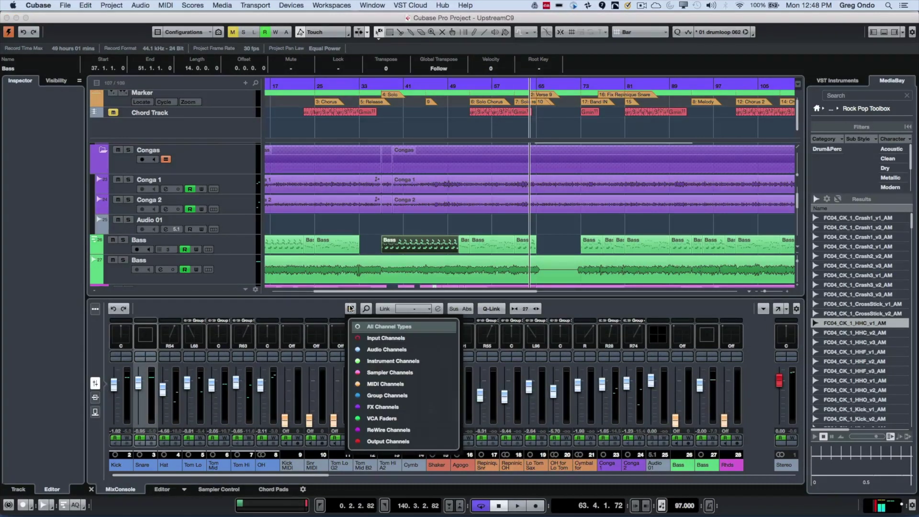
{"action": "left_click", "coordinate": [324, 311]}
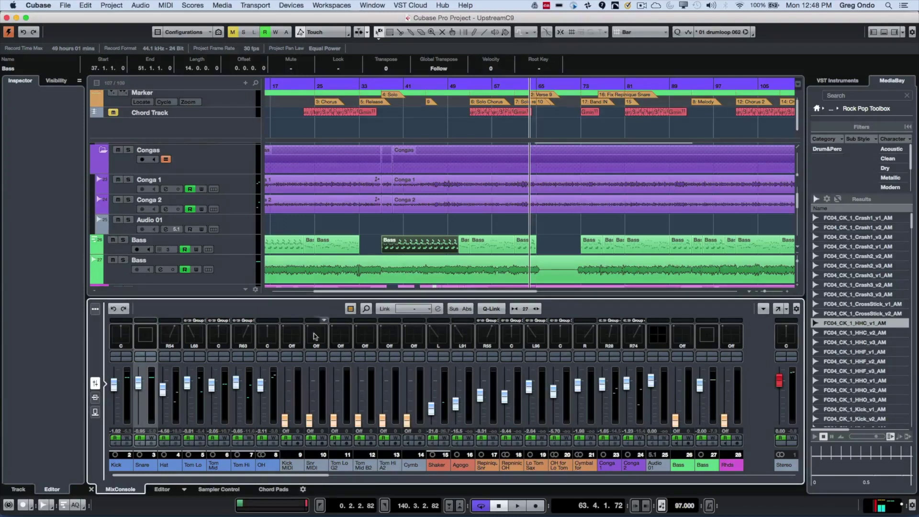
View the inserts and sends of the lower-zone MixConsole channels and return to the faders
{"action": "left_click", "coordinate": [94, 397]}
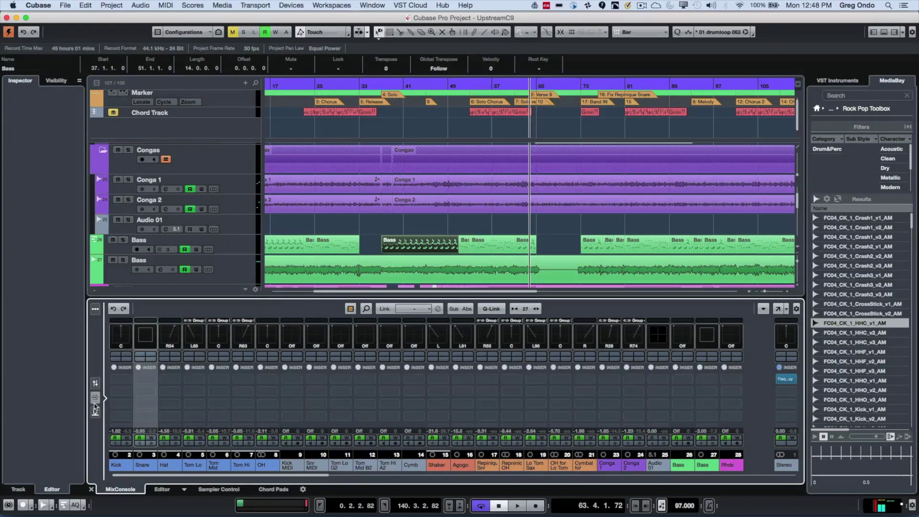
{"action": "left_click", "coordinate": [95, 410]}
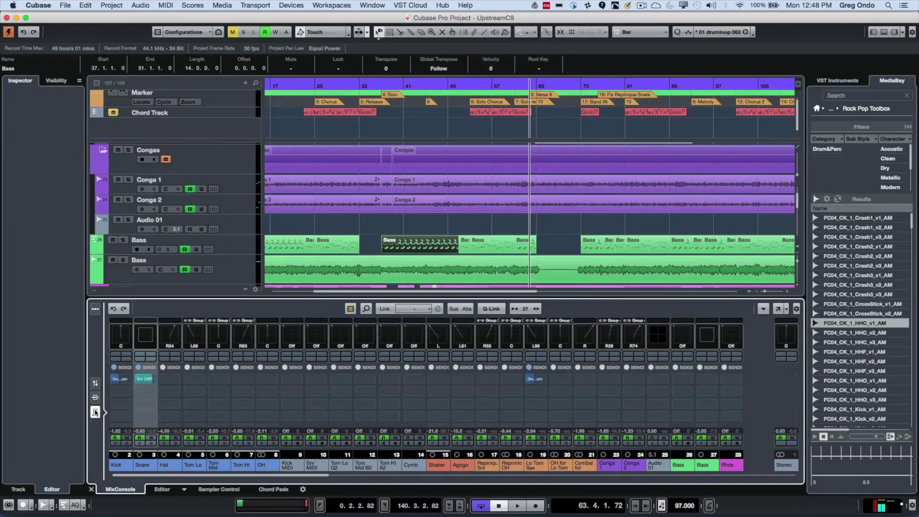
{"action": "left_click", "coordinate": [96, 384]}
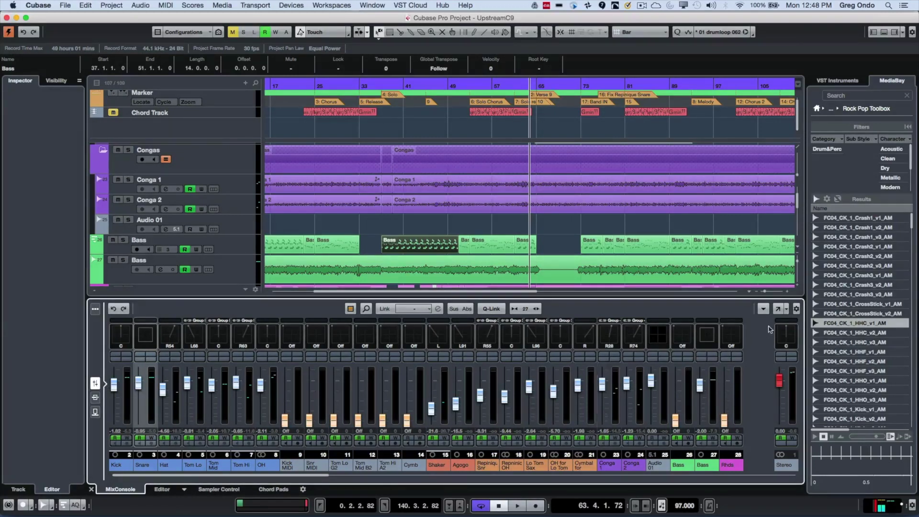
Show the Bass part in the lower-zone Key Editor, detach it into a separate window, and return it to the lower zone
{"action": "left_click", "coordinate": [154, 492]}
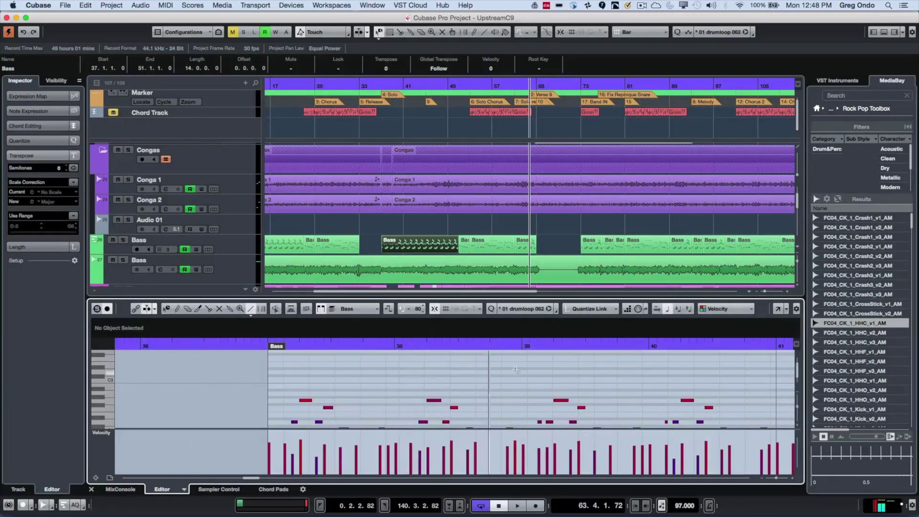
{"action": "left_click", "coordinate": [778, 311]}
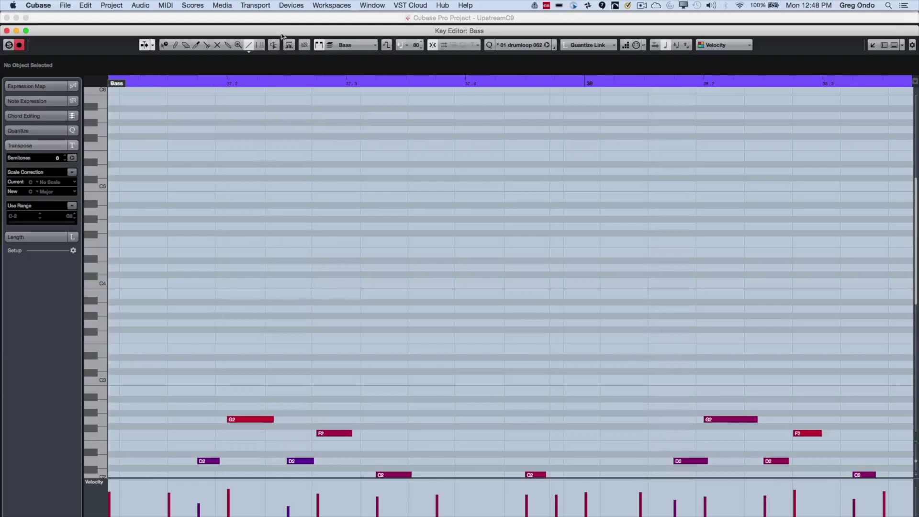
{"action": "mouse_move", "coordinate": [226, 32]}
{"action": "left_mouse_down"}
{"action": "mouse_move", "coordinate": [303, 146]}
{"action": "mouse_move", "coordinate": [438, 285]}
{"action": "mouse_move", "coordinate": [390, 133]}
{"action": "mouse_move", "coordinate": [397, 130]}
{"action": "mouse_move", "coordinate": [379, 126]}
{"action": "left_mouse_up"}
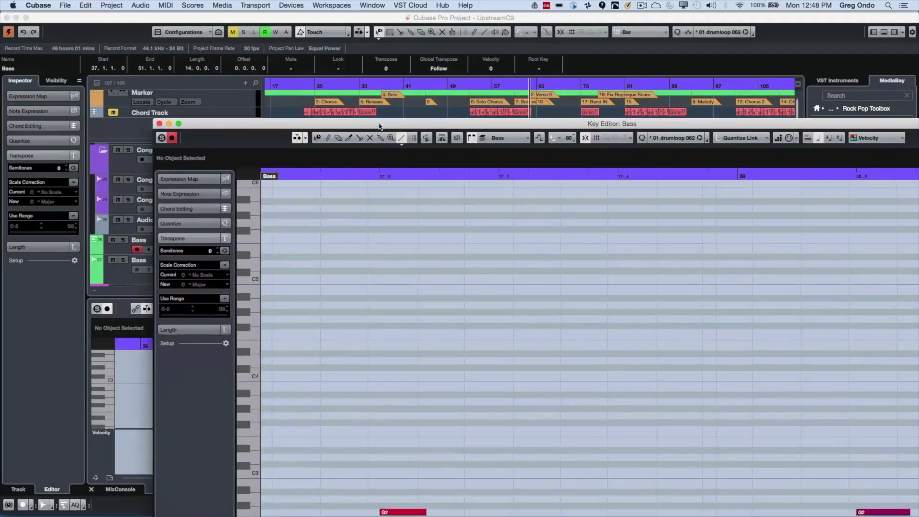
{"action": "left_click_drag", "start_coordinate": [192, 126], "coordinate": [5, 34]}
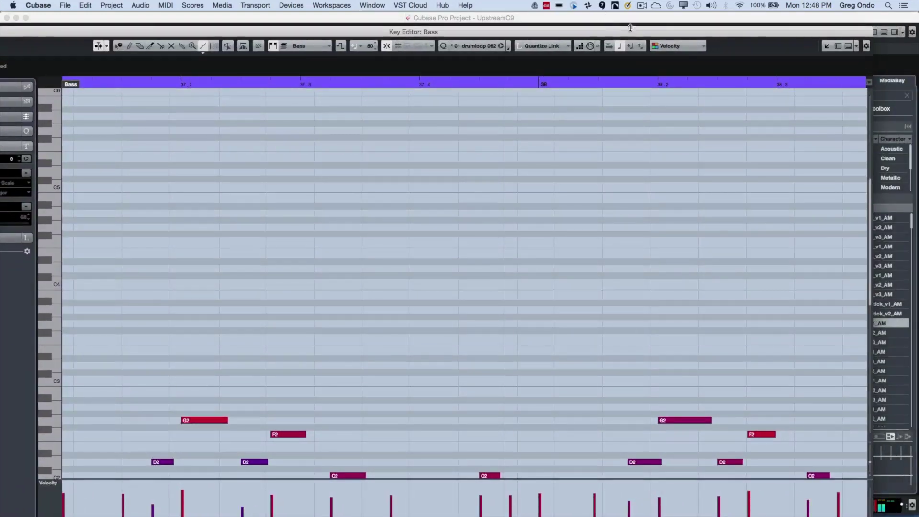
{"action": "left_click", "coordinate": [827, 47]}
Select the Bass-01 audio event and the Conga 1 event at bar 39 to view each in the lower-zone sample editor
{"action": "left_click", "coordinate": [431, 271]}
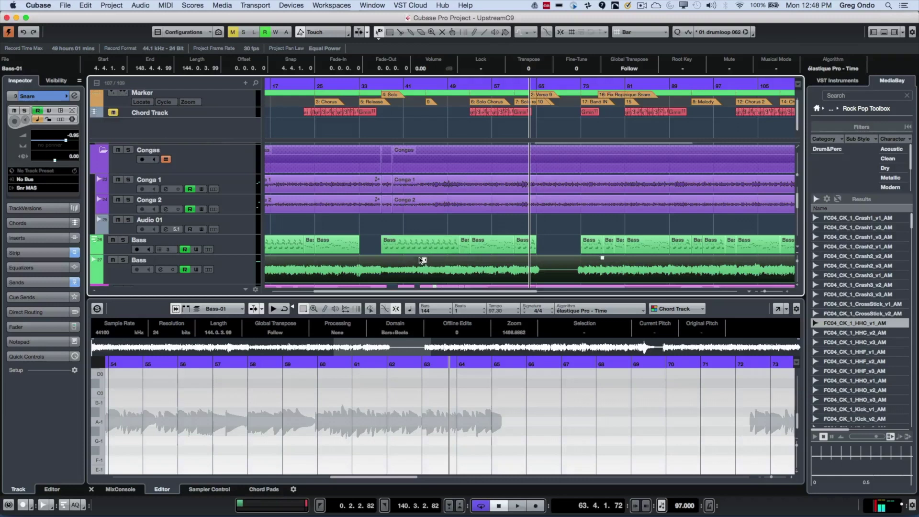
{"action": "left_click", "coordinate": [461, 192]}
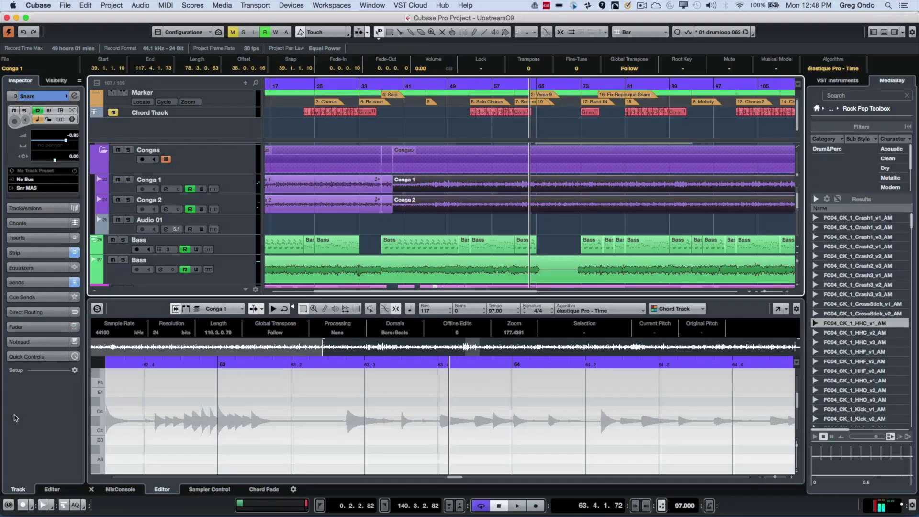
Show the editor Inspector in the left zone and switch the right zone from MediaBay to VST Instruments
{"action": "key", "text": "Tab"}
{"action": "key", "text": "Tab"}
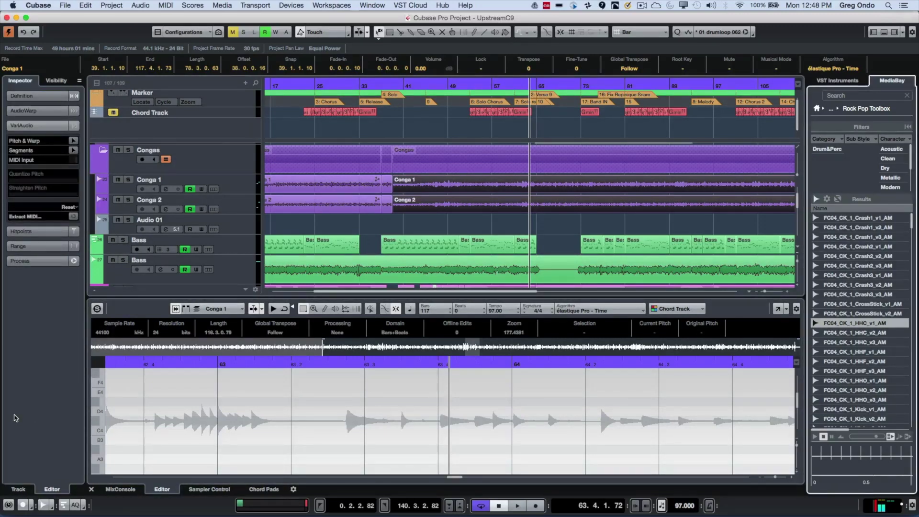
{"action": "key", "text": "ctrl+Tab"}
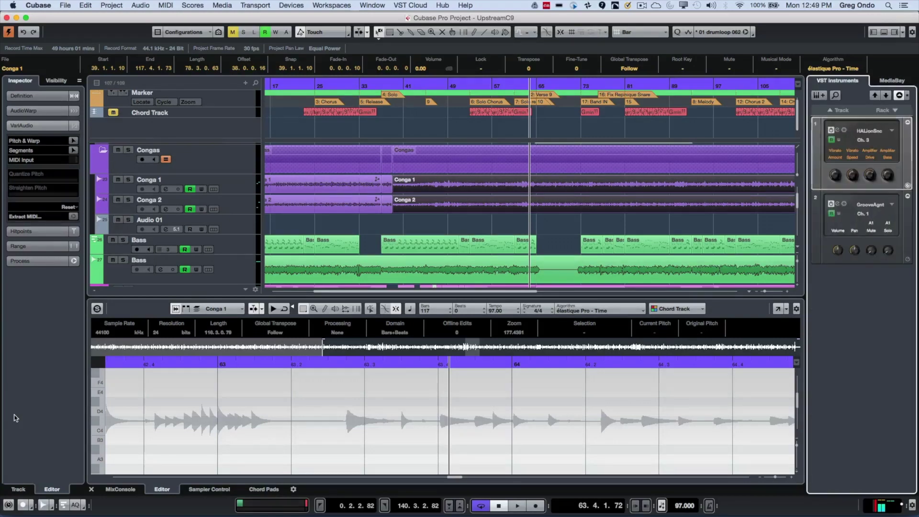
{"action": "key", "text": "ctrl+Tab"}
{"action": "key", "text": "F11"}
Focus the left zone and cycle it through the track Visibility list, the editor Inspector and the track Inspector
{"action": "left_click", "coordinate": [16, 417]}
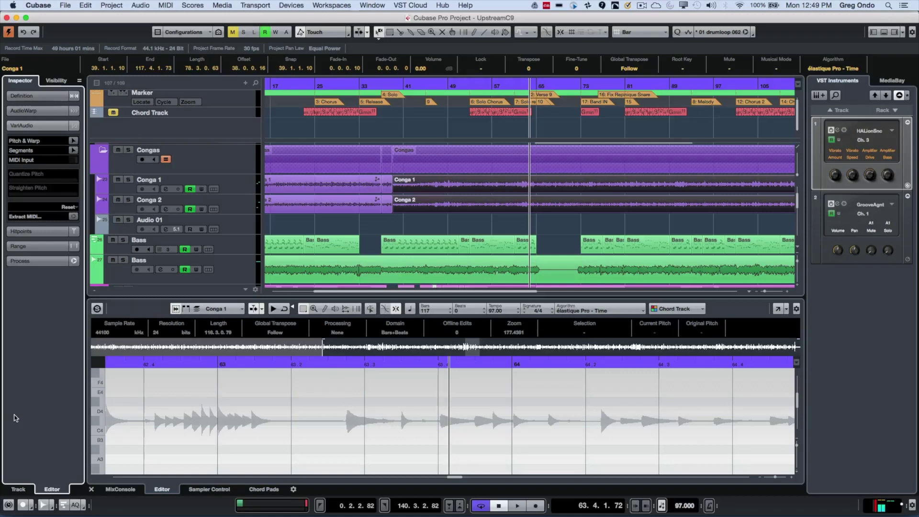
{"action": "key", "text": "ctrl+Tab"}
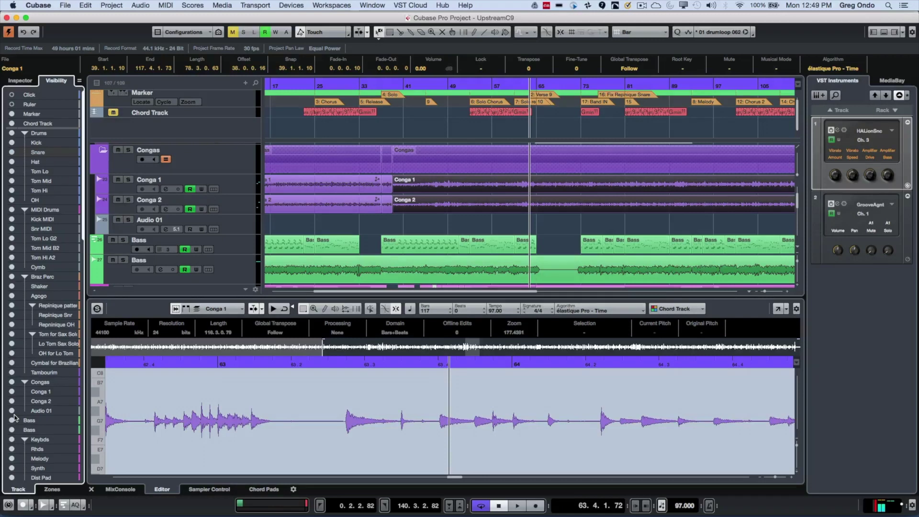
{"action": "key", "text": "Tab"}
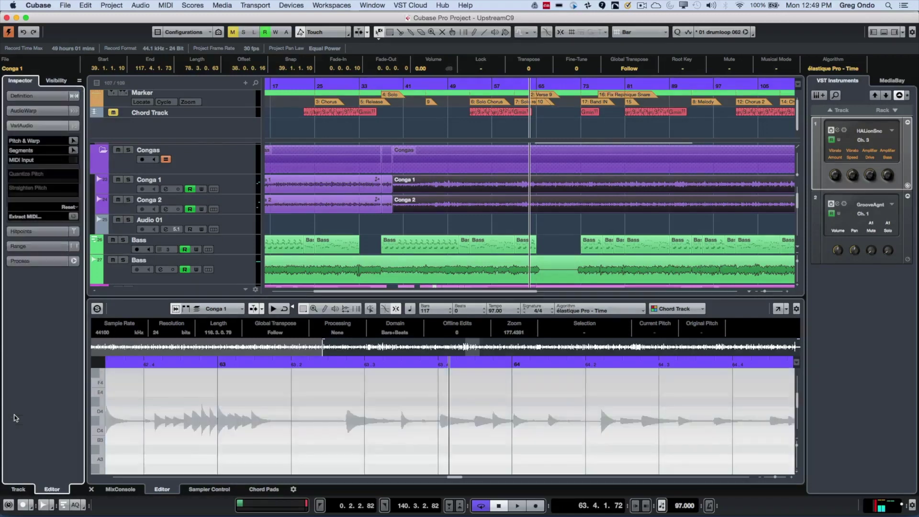
{"action": "key", "text": "Tab"}
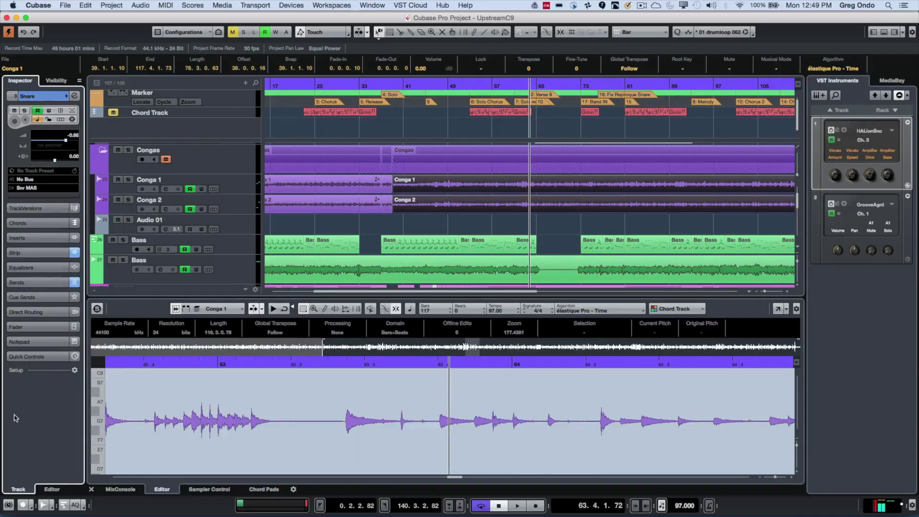
{"action": "key", "text": "Tab"}
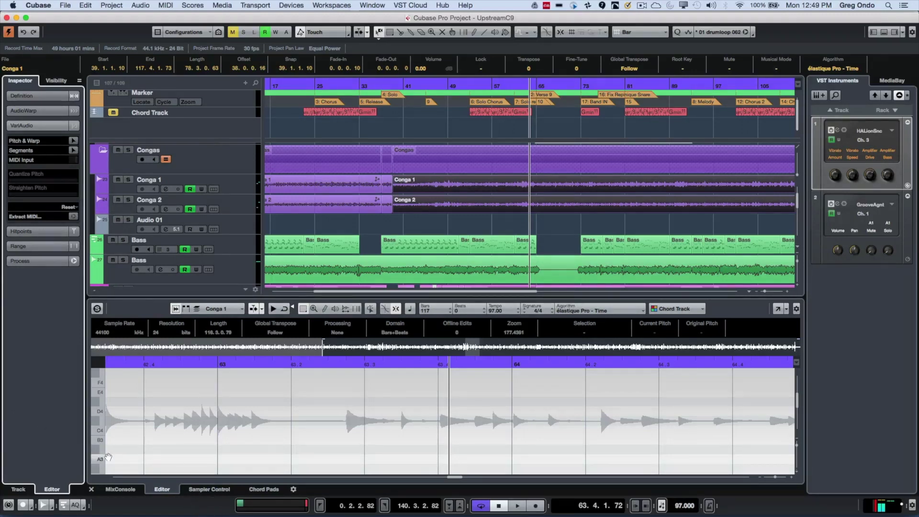
Show the MixConsole in the lower zone and switch the left zone's Visibility list from Zones to Track
{"action": "key", "text": "Tab"}
{"action": "key", "text": "alt+Right"}
{"action": "key", "text": "alt+Right"}
{"action": "key", "text": "alt+F3"}
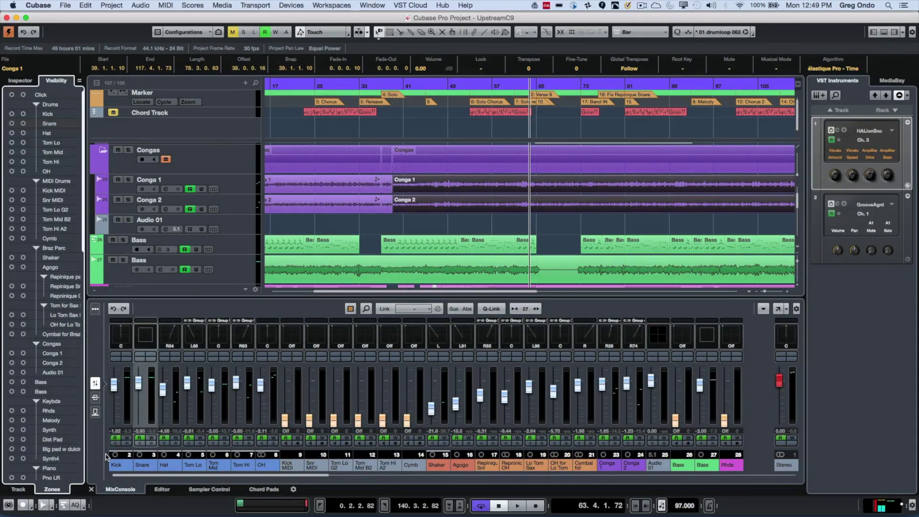
{"action": "key", "text": "alt+Left"}
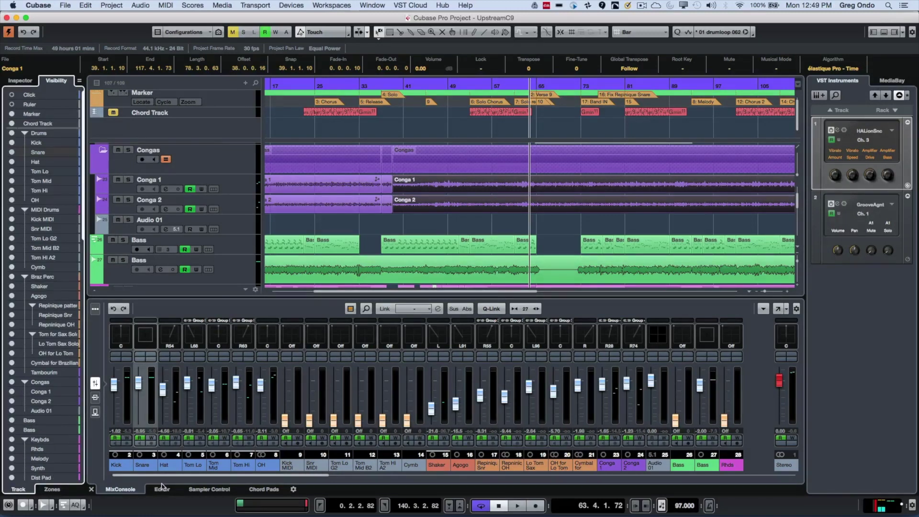
Focus the lower zone and switch it from the MixConsole to the Conga 1 sample editor
{"action": "key", "text": "Tab"}
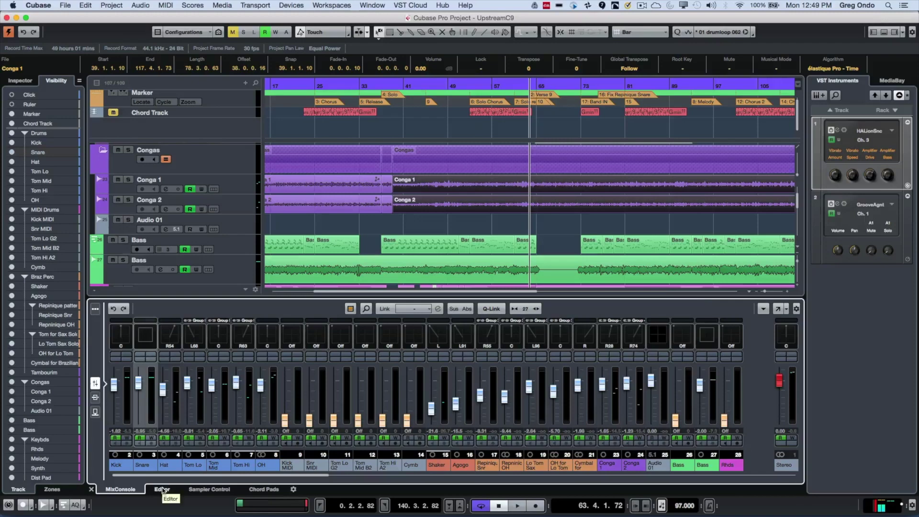
{"action": "left_click", "coordinate": [163, 489]}
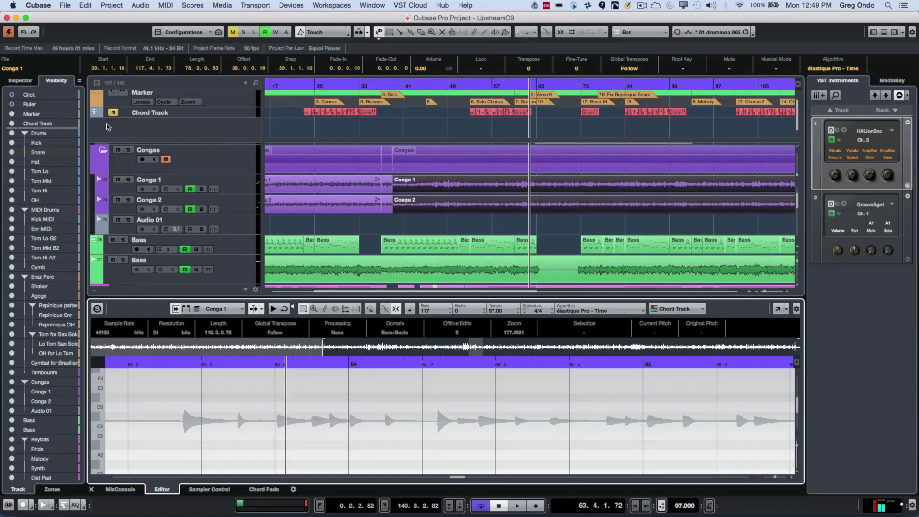
Review the Editors preferences for double-click and Open Editor Commands, keeping Lower Zone and Window respectively
{"action": "left_click", "coordinate": [45, 4]}
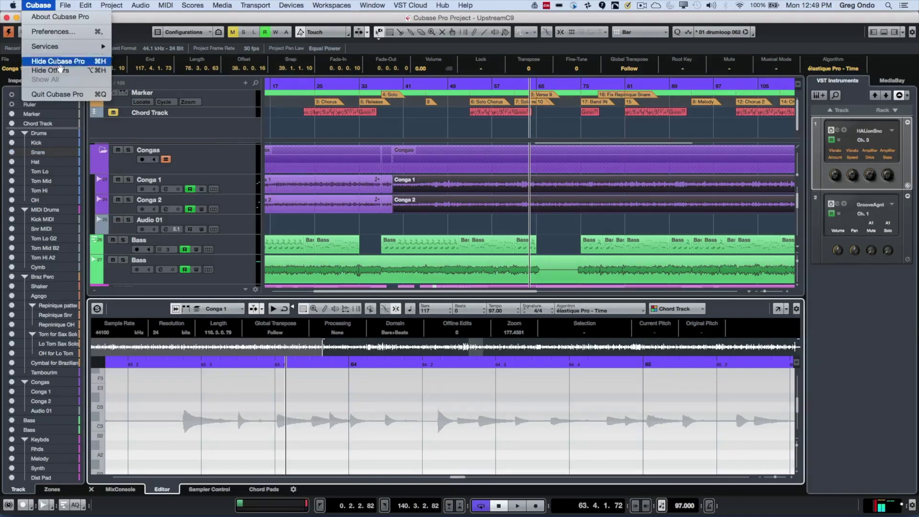
{"action": "left_click", "coordinate": [57, 31]}
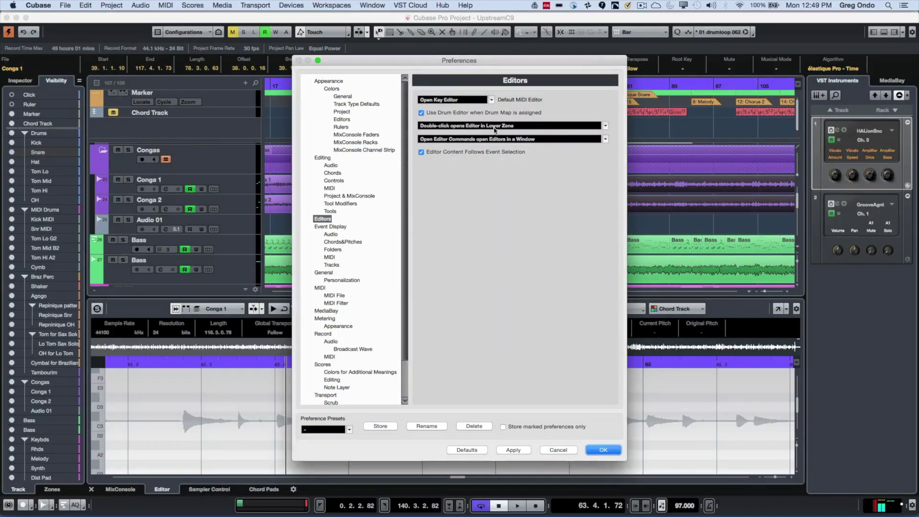
{"action": "left_click", "coordinate": [493, 126]}
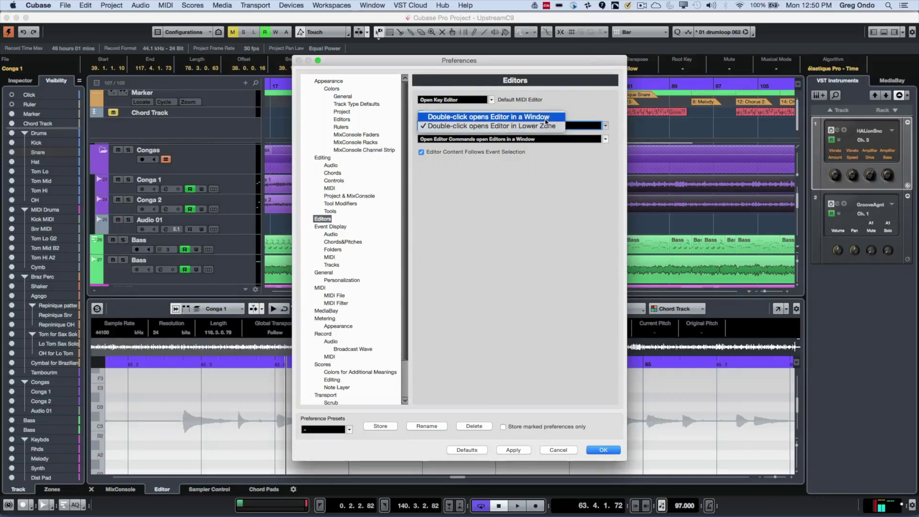
{"action": "left_click", "coordinate": [550, 167]}
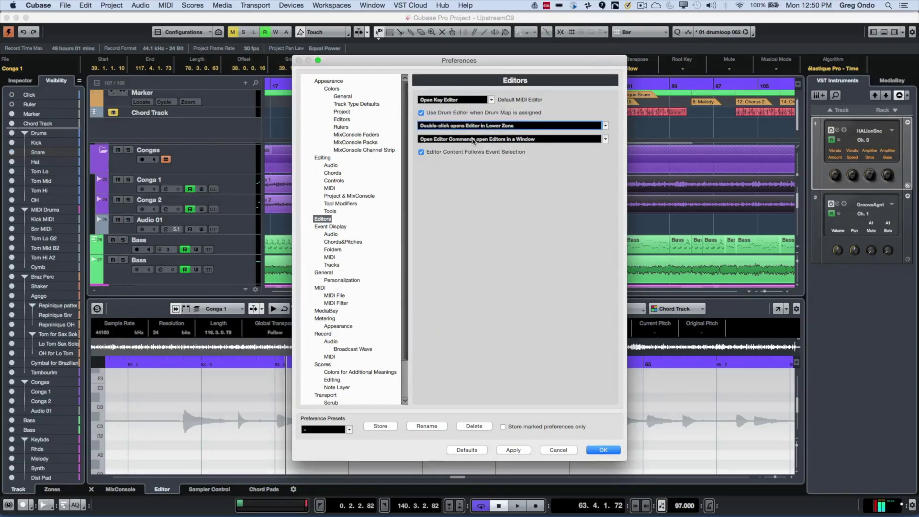
{"action": "left_click", "coordinate": [543, 139]}
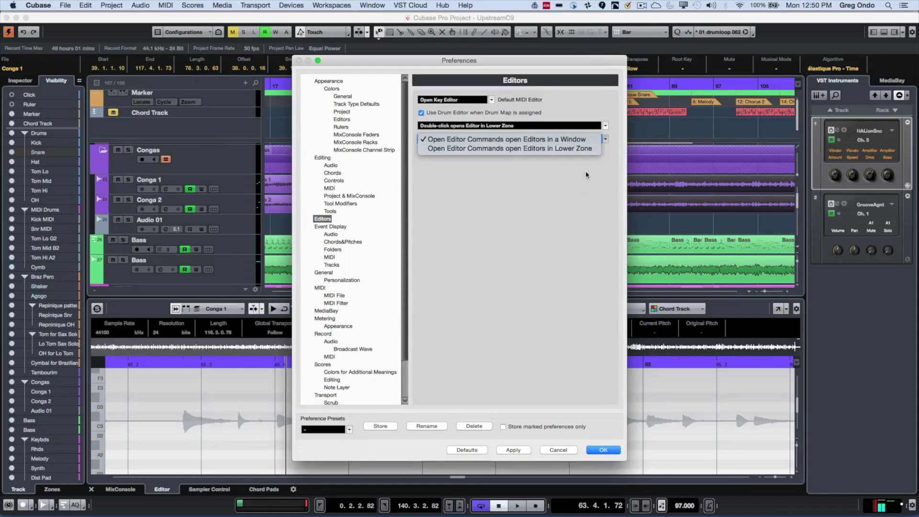
{"action": "left_click", "coordinate": [564, 171]}
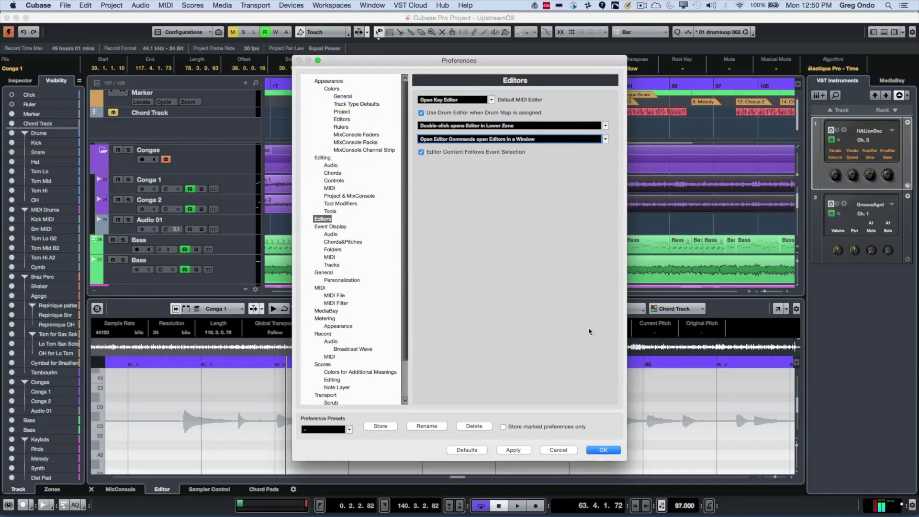
{"action": "left_click", "coordinate": [603, 450]}
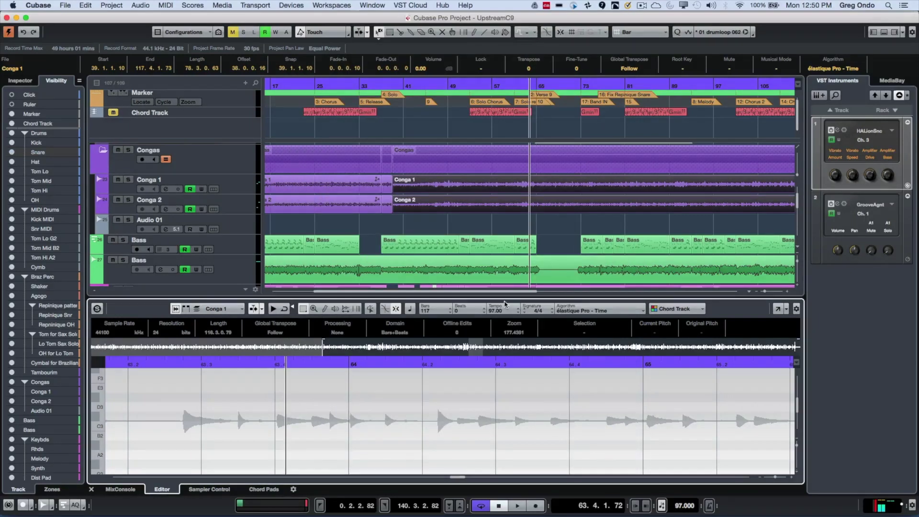
Open the Bass MIDI part at bar 53 in the lower-zone Key Editor and switch to the part at bar 37
{"action": "double_click", "coordinate": [481, 247]}
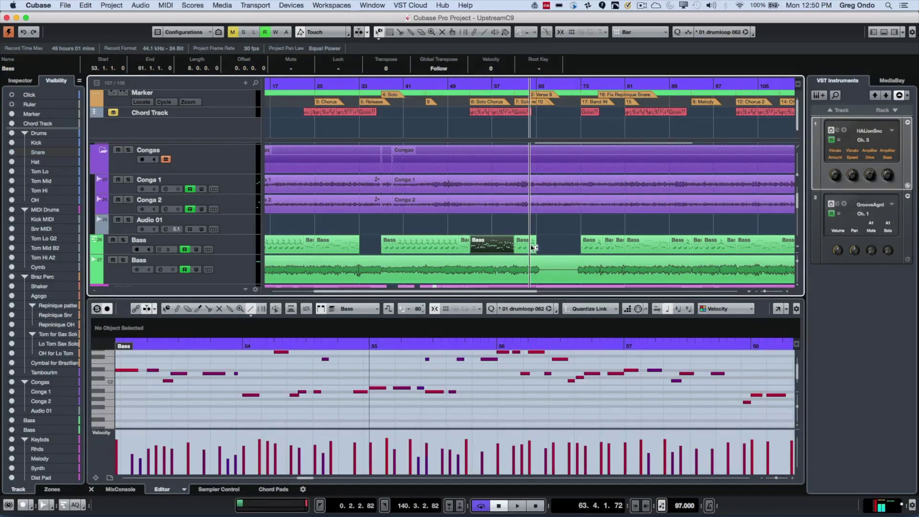
{"action": "left_click", "coordinate": [434, 248]}
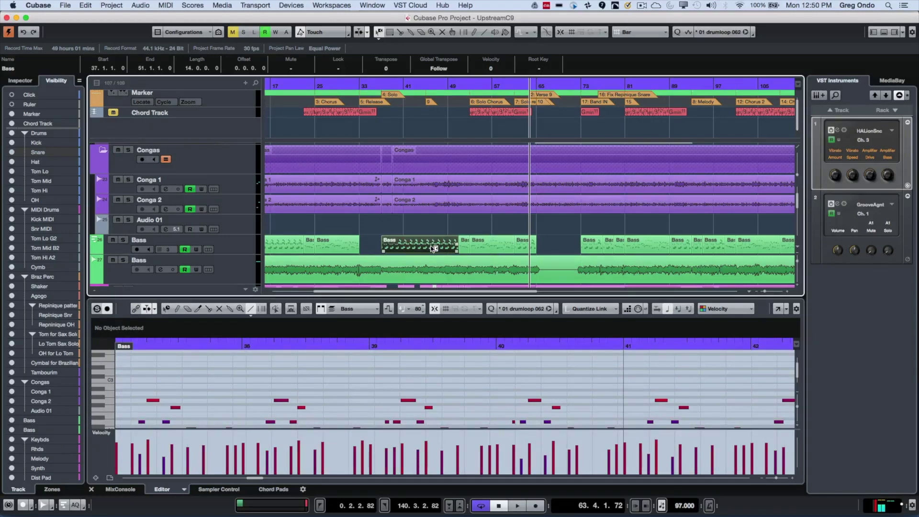
Open the Bass part at bar 37 in a separate Score Editor window and move that editor into the lower zone
{"action": "key", "text": "r"}
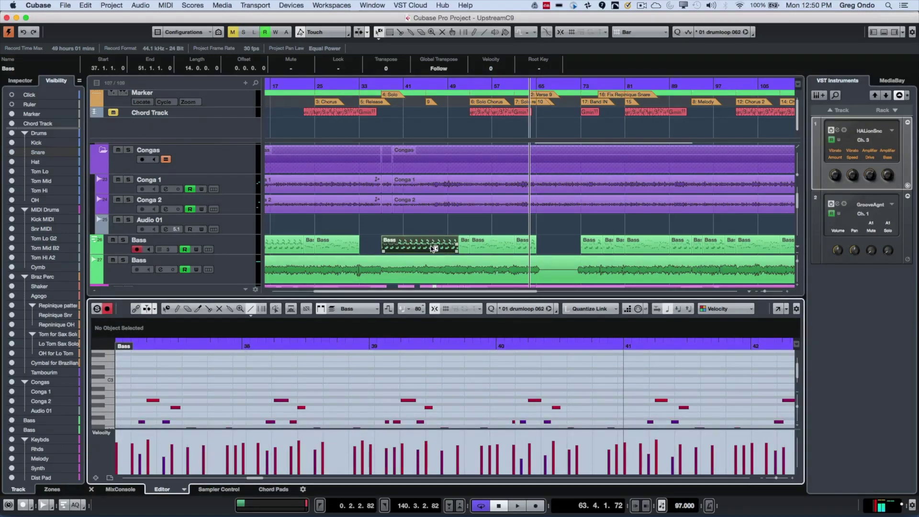
{"action": "key", "text": "super+r"}
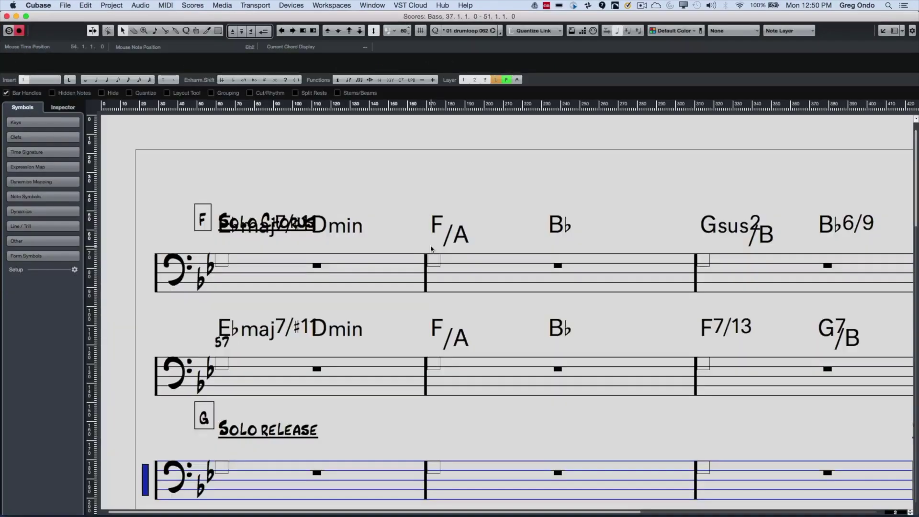
{"action": "scroll", "coordinate": [470, 307], "scroll_direction": "down", "scroll_amount": 15}
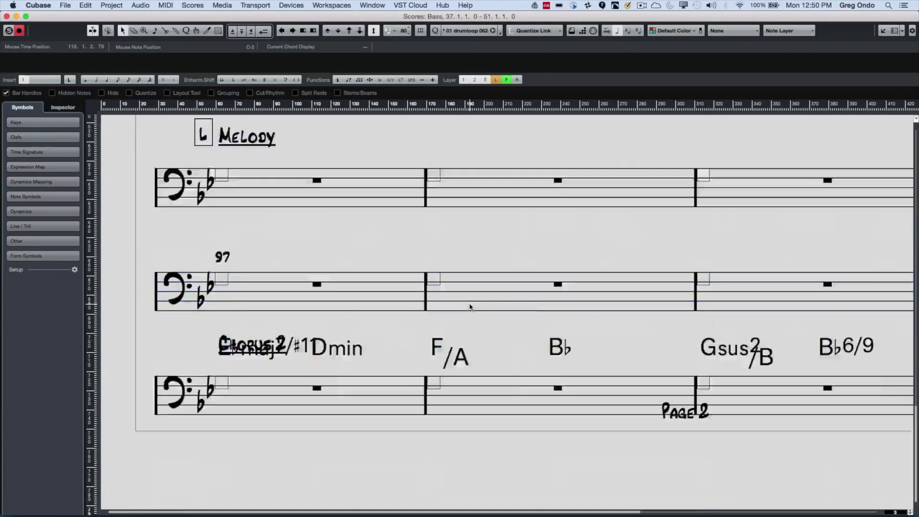
{"action": "scroll", "coordinate": [470, 307], "scroll_direction": "up", "scroll_amount": 15}
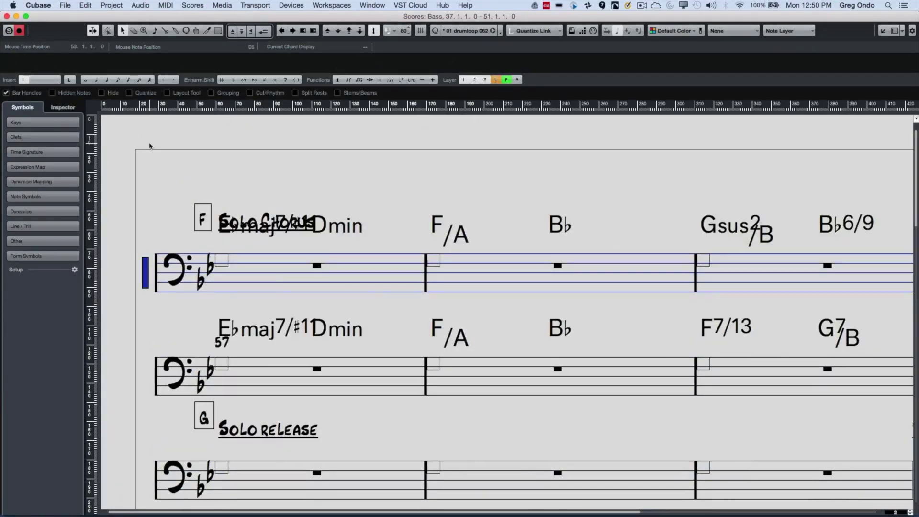
{"action": "left_click", "coordinate": [883, 32]}
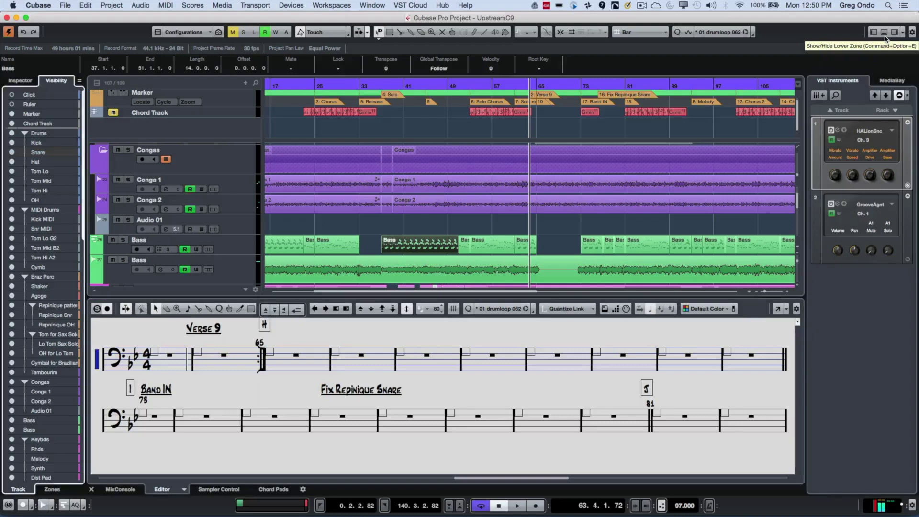
Cycle the keyboard focus through the left and right zones and bring it to the lower zone's Score Editor
{"action": "key", "text": "r"}
{"action": "key", "text": "r"}
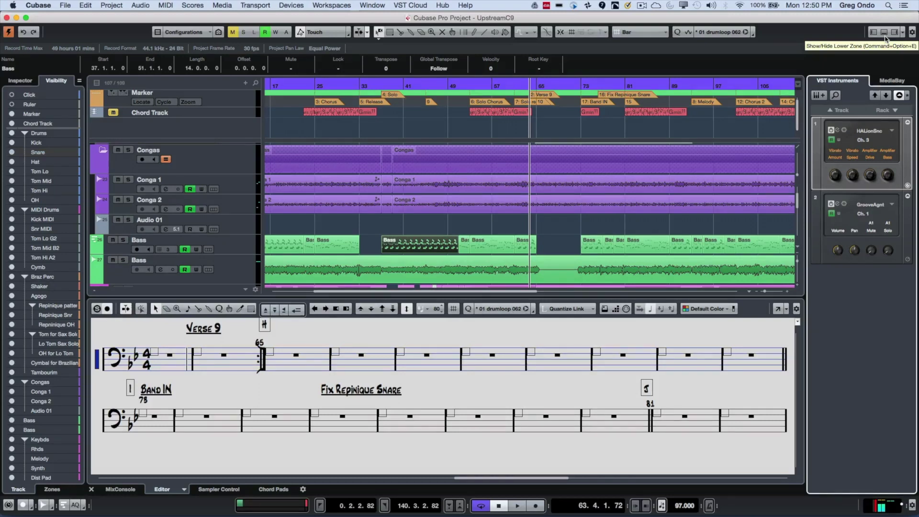
{"action": "key", "text": "Tab"}
{"action": "key", "text": "Tab"}
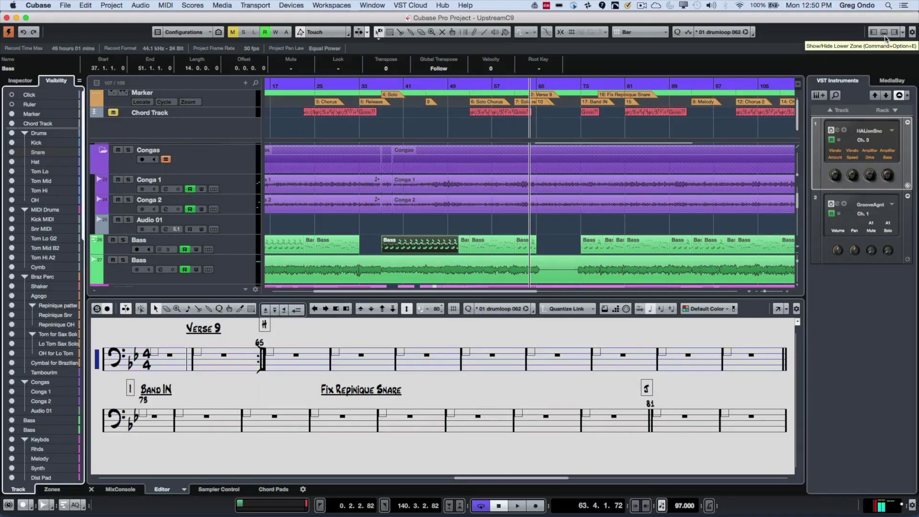
{"action": "key", "text": "r"}
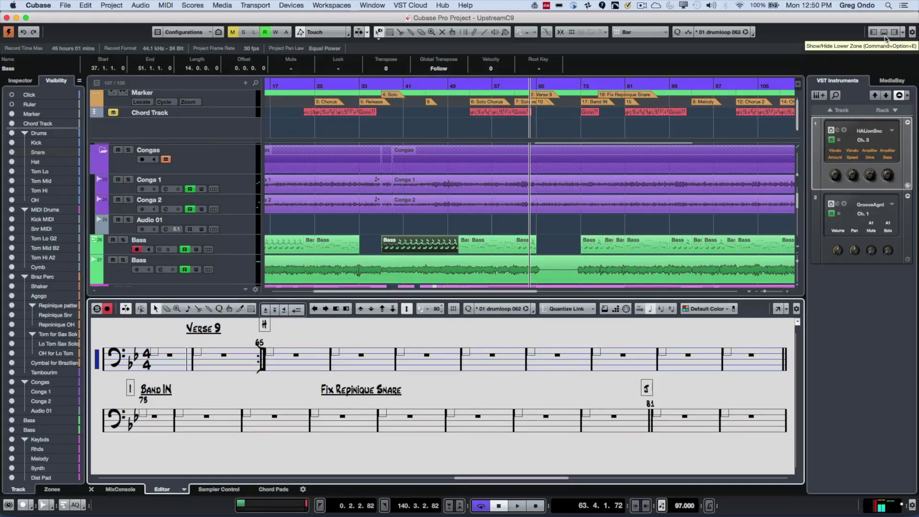
Switch the lower zone through the Chord Pads to the MixConsole and select the Bass part at bar 51
{"action": "key", "text": "alt+F3"}
{"action": "key", "text": "ctrl+shift+c"}
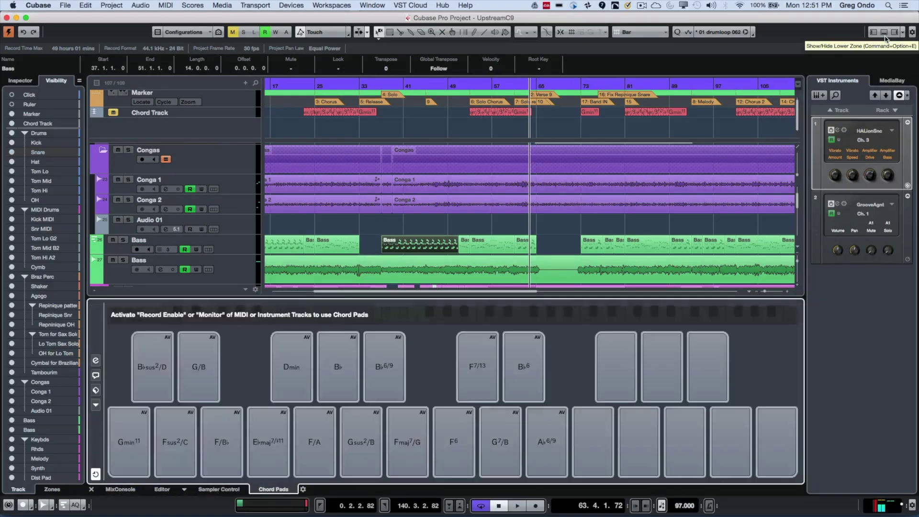
{"action": "key", "text": "ctrl+e"}
{"action": "key", "text": "alt+F3"}
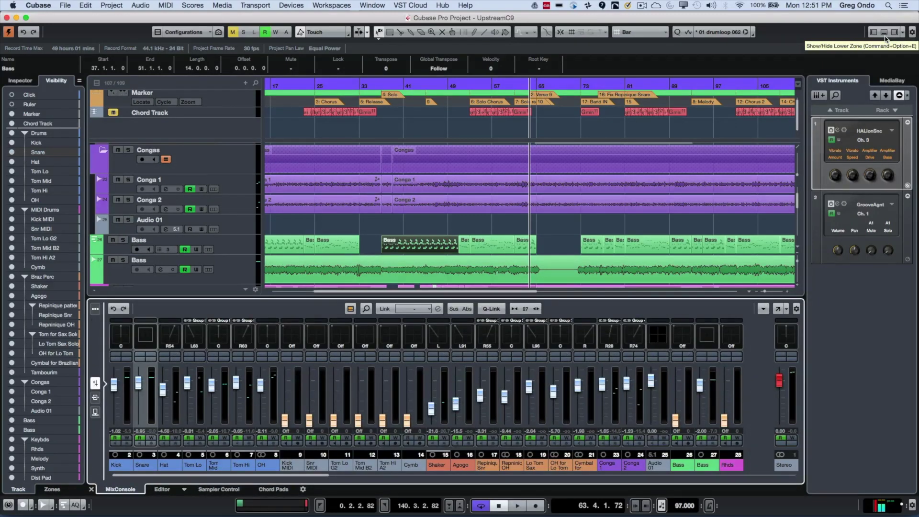
{"action": "key", "text": "Right"}
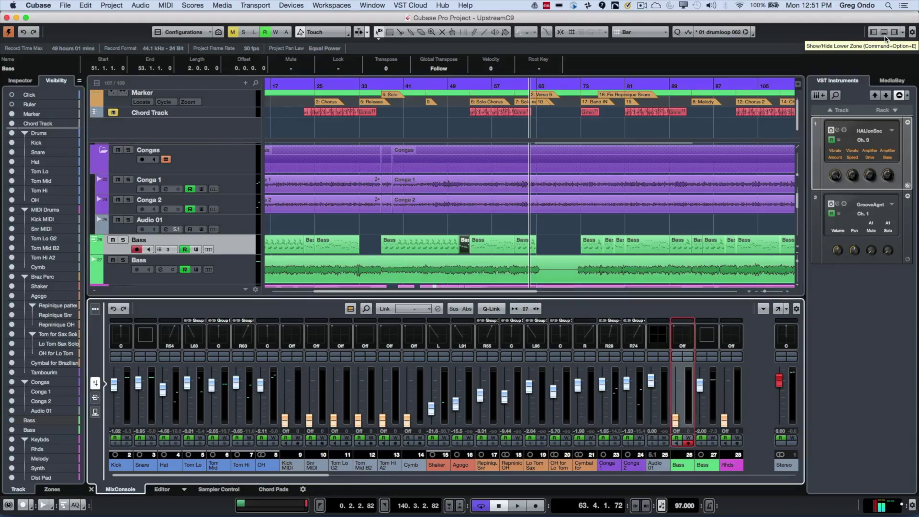